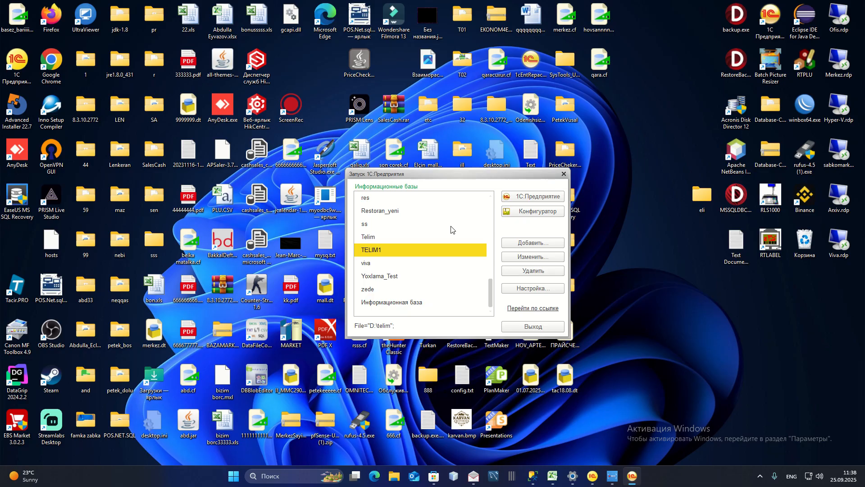
Restart the 1C:Enterprise launcher and log in to the TELIM1 infobase as Admin
{"action": "left_click", "coordinate": [529, 327]}
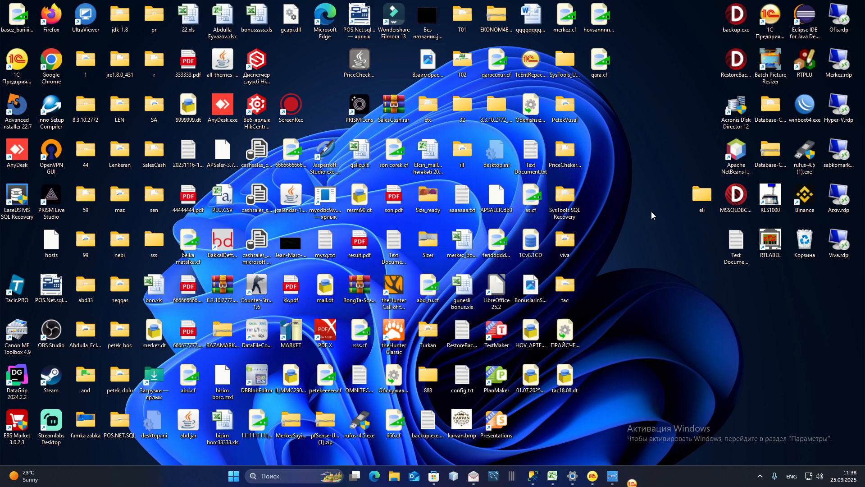
{"action": "double_click", "coordinate": [773, 25]}
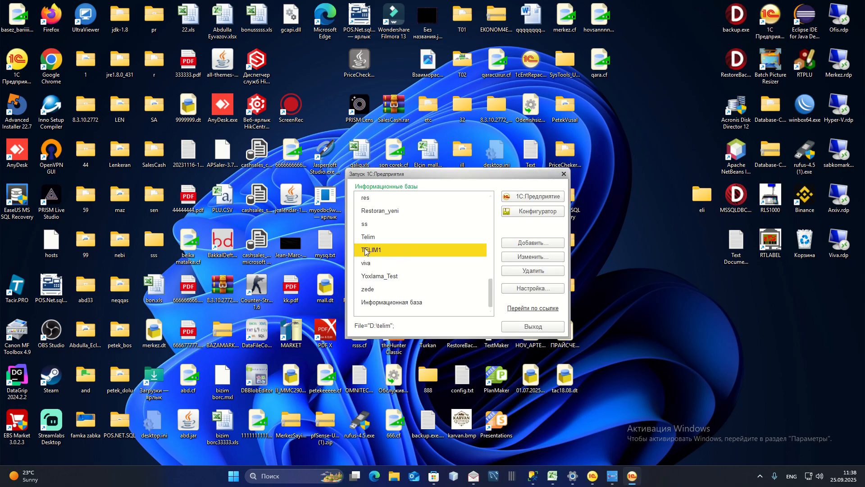
{"action": "double_click", "coordinate": [366, 251]}
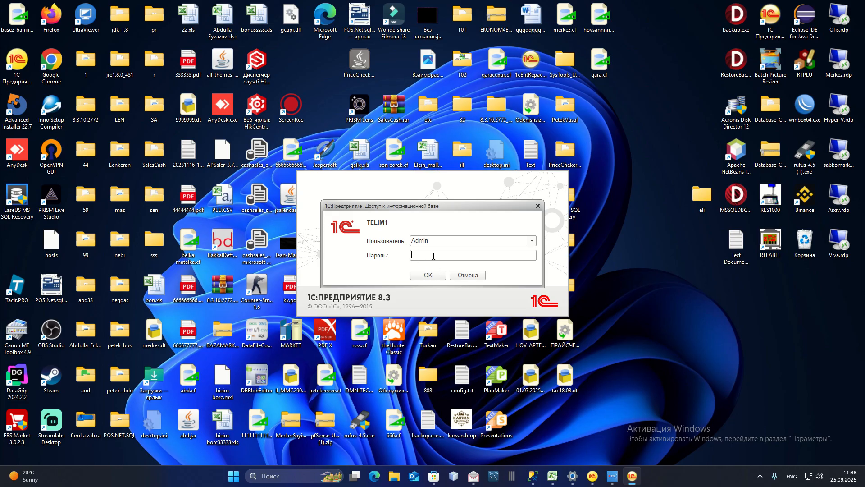
{"action": "left_click", "coordinate": [429, 275]}
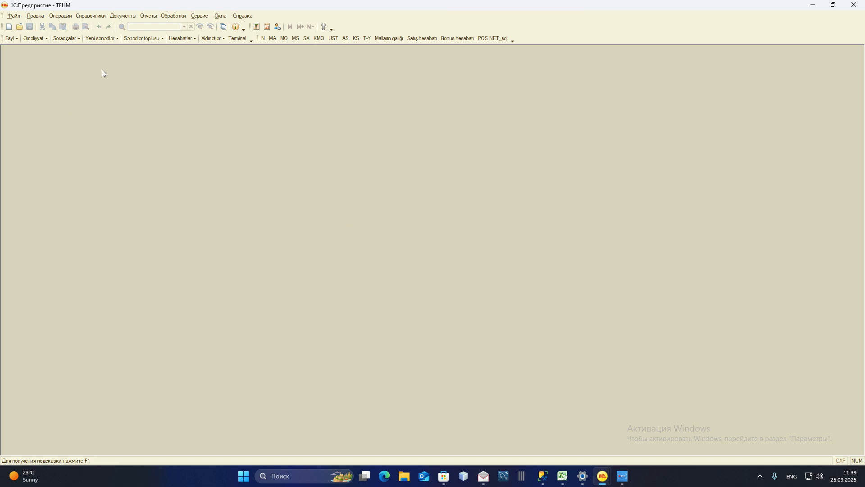
Open the Kontragentlər directory and maximize its window
{"action": "left_click", "coordinate": [73, 44]}
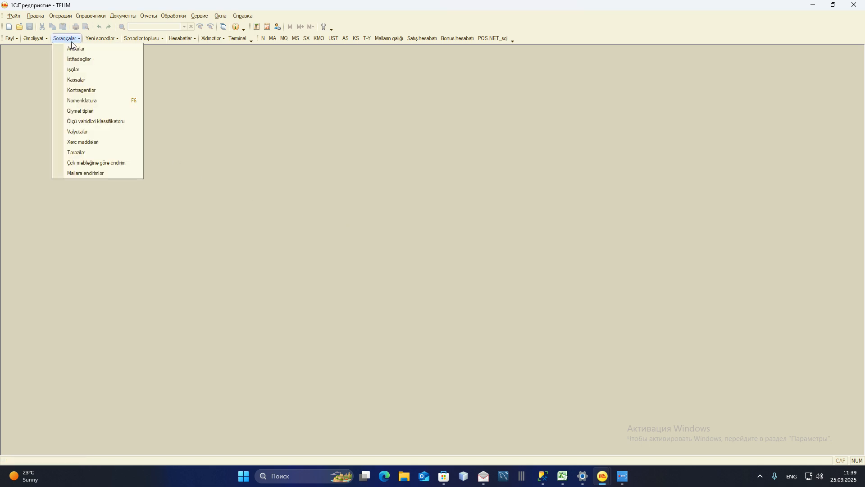
{"action": "left_click", "coordinate": [89, 94]}
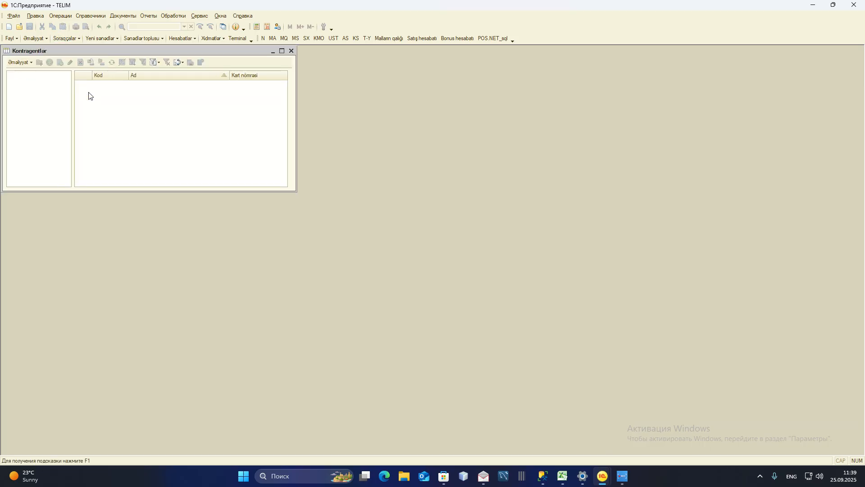
{"action": "left_click", "coordinate": [282, 51]}
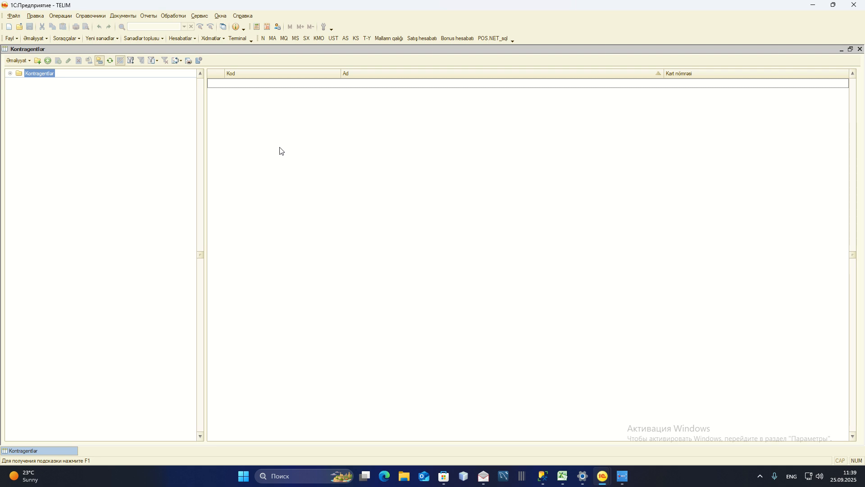
Create a counterparty group named VEYSELOGLU at the top level of the Kontragentlər directory
{"action": "right_click", "coordinate": [292, 108]}
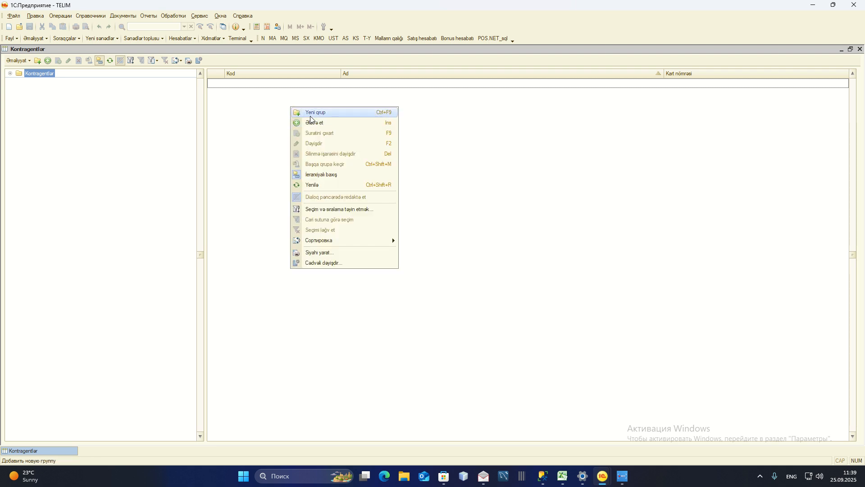
{"action": "left_click", "coordinate": [311, 117]}
{"action": "left_click", "coordinate": [176, 112]}
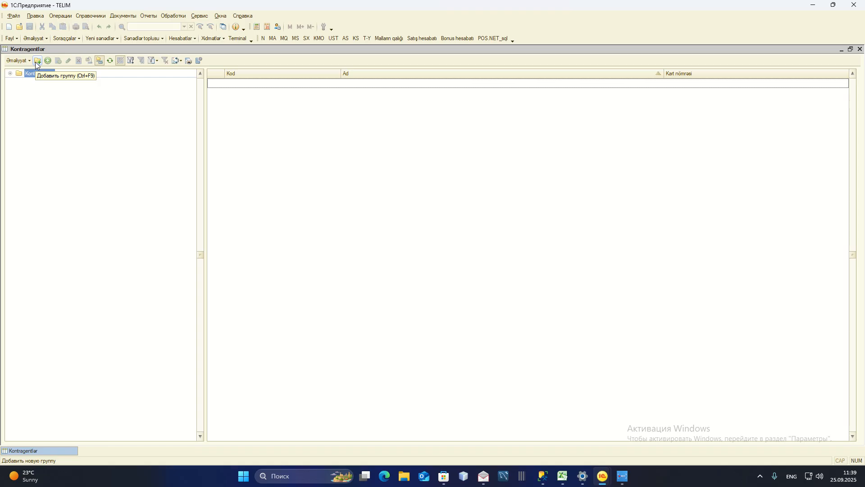
{"action": "right_click", "coordinate": [269, 130]}
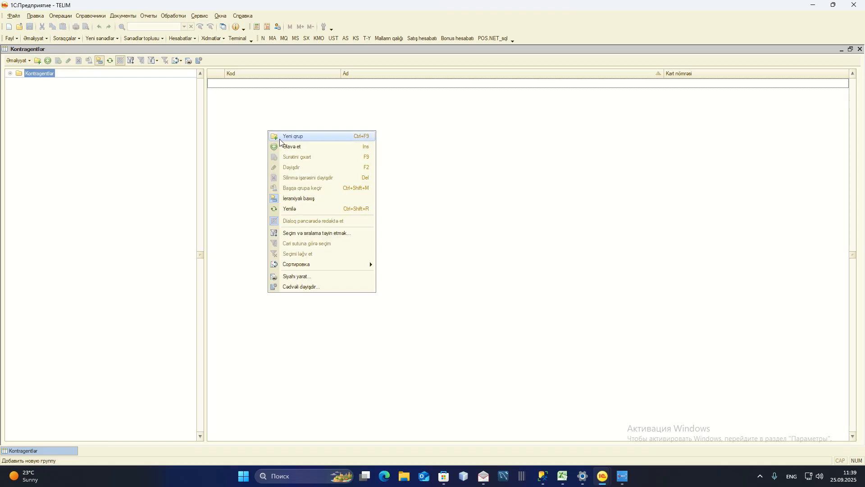
{"action": "left_click", "coordinate": [281, 141]}
{"action": "left_click_drag", "start_coordinate": [101, 61], "coordinate": [311, 157]}
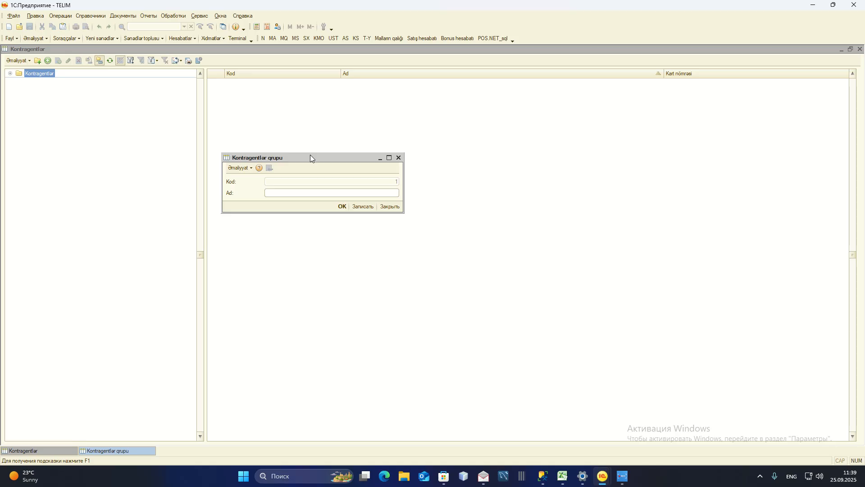
{"action": "type", "text": "VEYSELOGLU"}
{"action": "left_click", "coordinate": [342, 207]}
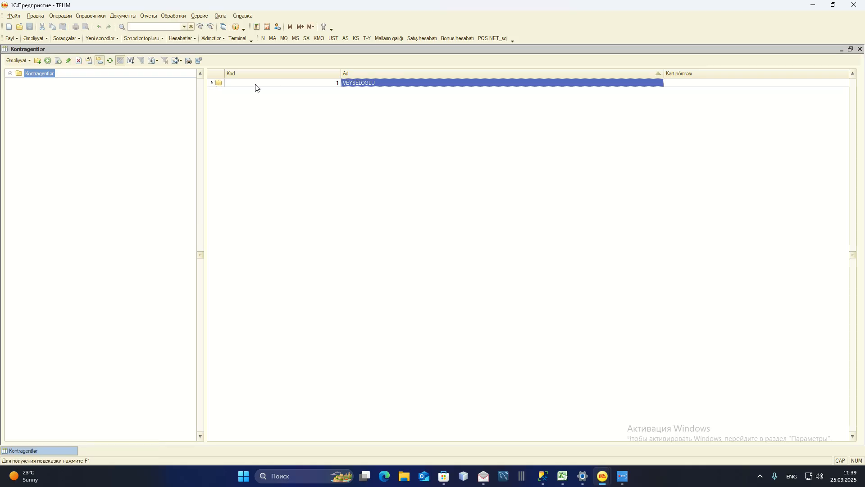
Inside the VEYSELOGLU group, add a counterparty named VEYSELOGLU QEYRI QIDA
{"action": "left_click", "coordinate": [357, 92]}
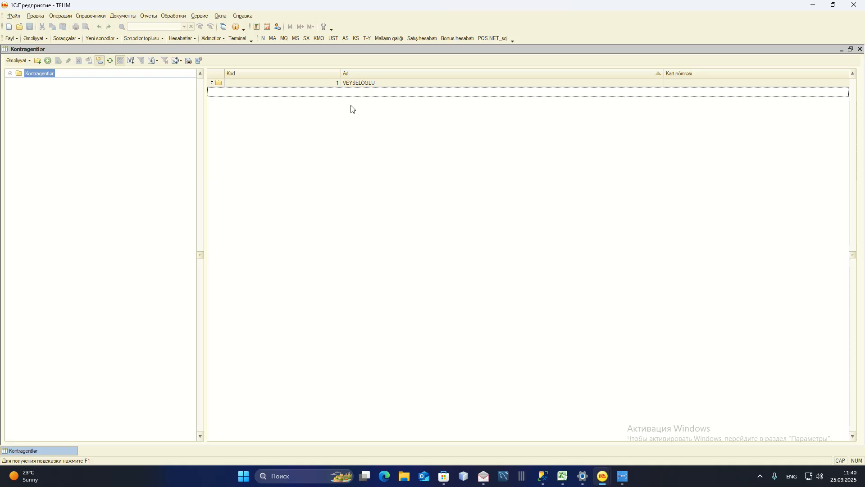
{"action": "left_click", "coordinate": [352, 84]}
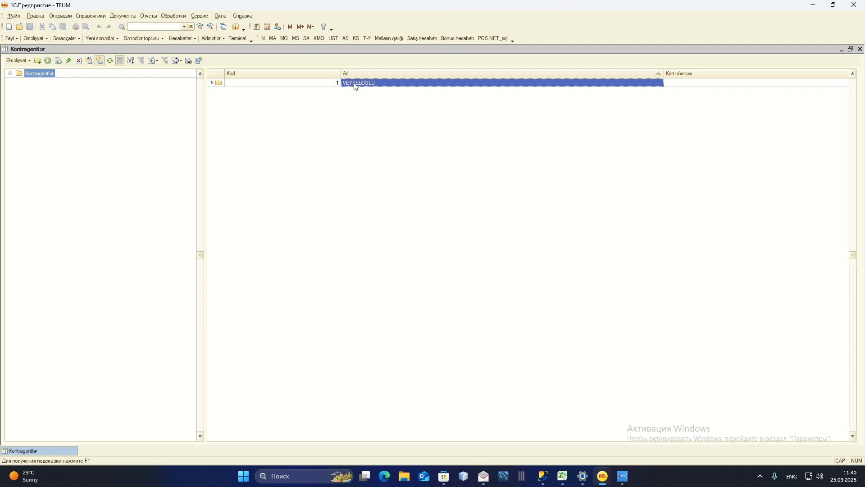
{"action": "left_click", "coordinate": [356, 90]}
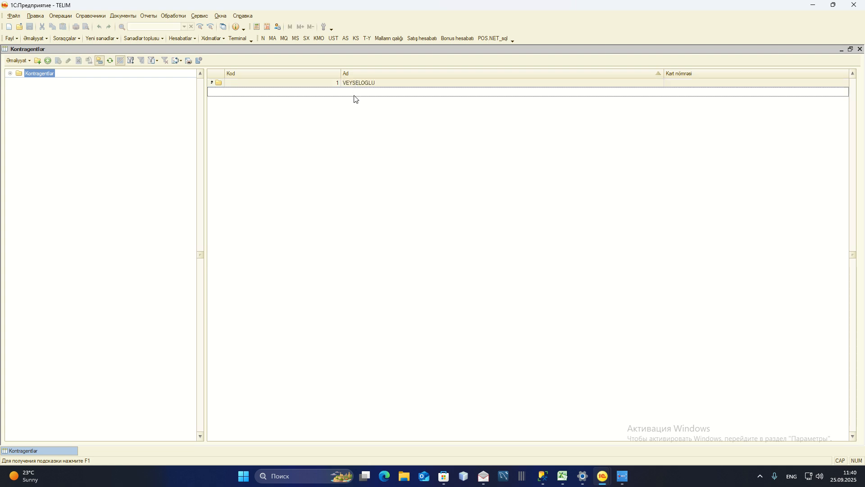
{"action": "right_click", "coordinate": [337, 113]}
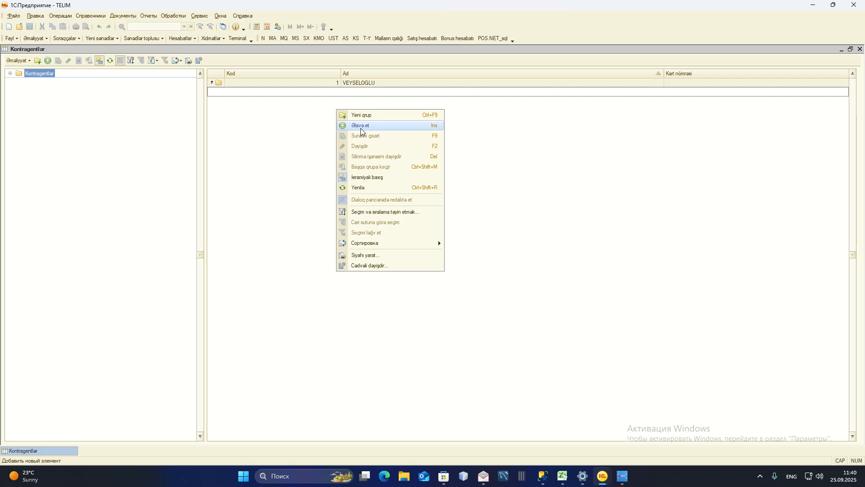
{"action": "left_click", "coordinate": [361, 126]}
{"action": "type", "text": "V"}
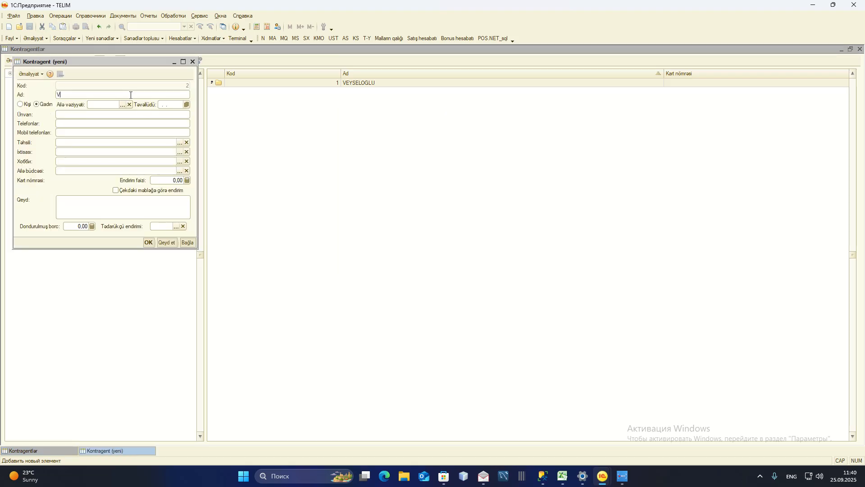
{"action": "type", "text": "EYSELOGL"}
{"action": "type", "text": "U QE"}
{"action": "type", "text": "E"}
{"action": "type", "text": "YRI QIDA"}
{"action": "left_click", "coordinate": [64, 132]}
{"action": "left_click", "coordinate": [148, 242]}
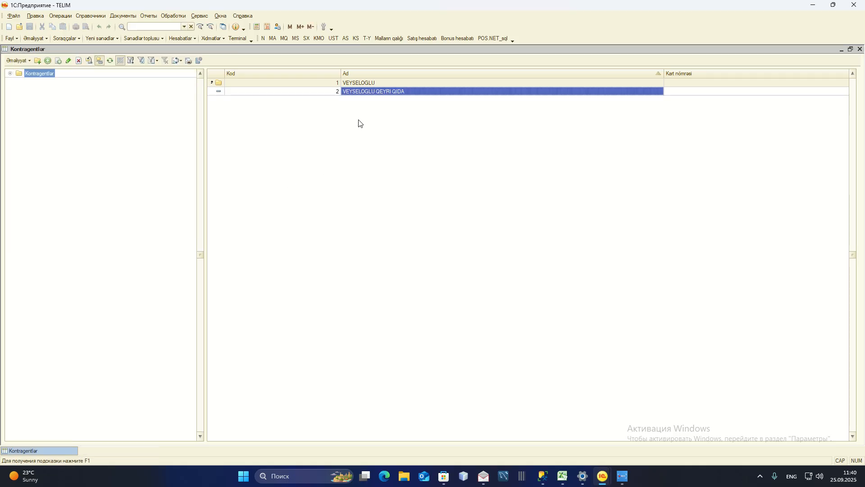
Add a second counterparty named VEYSELOGLU BADAMLI to the VEYSELOGLU group
{"action": "right_click", "coordinate": [328, 131]}
{"action": "left_click", "coordinate": [331, 150]}
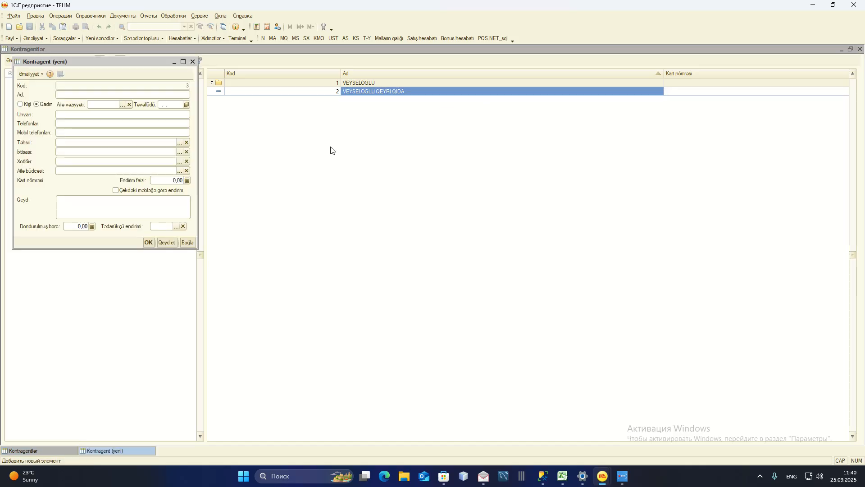
{"action": "type", "text": "VEYSELOGLU BADAMLI"}
{"action": "left_click", "coordinate": [148, 243]}
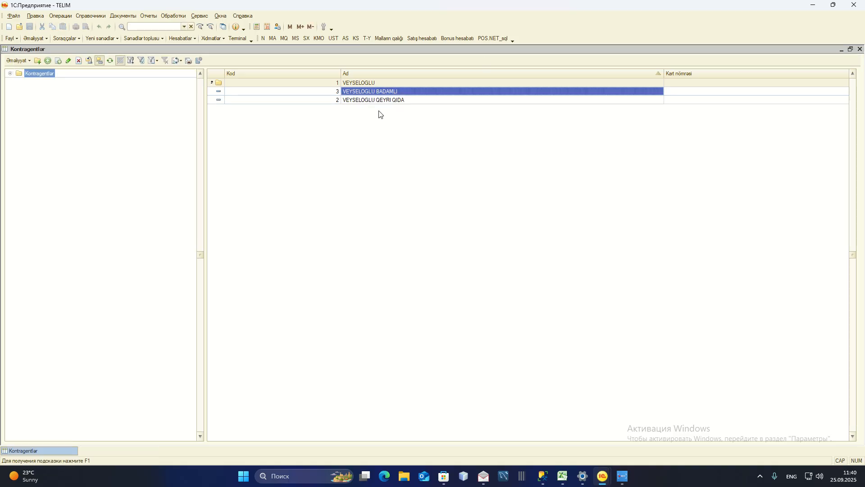
Return to the top level of the directory and add a standalone counterparty named COLA
{"action": "double_click", "coordinate": [369, 84]}
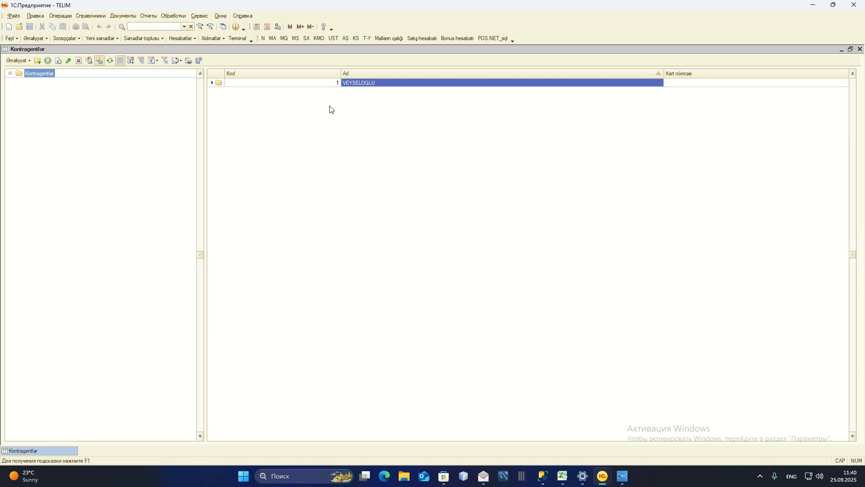
{"action": "right_click", "coordinate": [317, 107]}
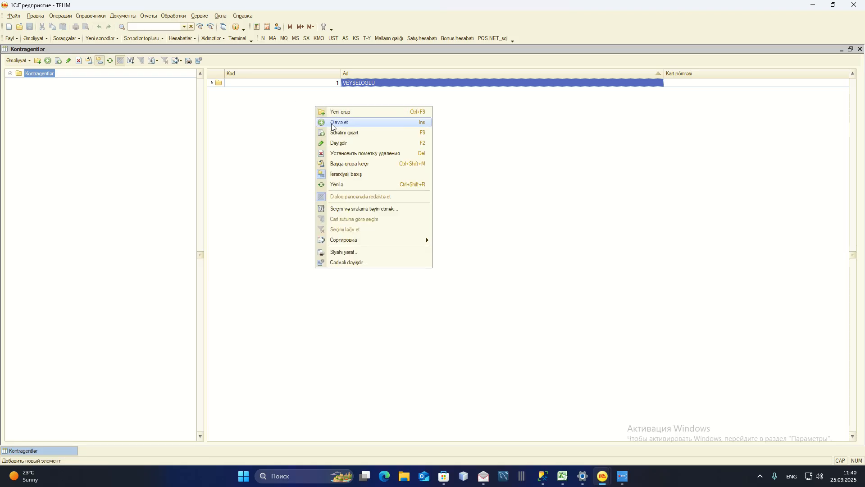
{"action": "left_click", "coordinate": [332, 122]}
{"action": "type", "text": "COLA"}
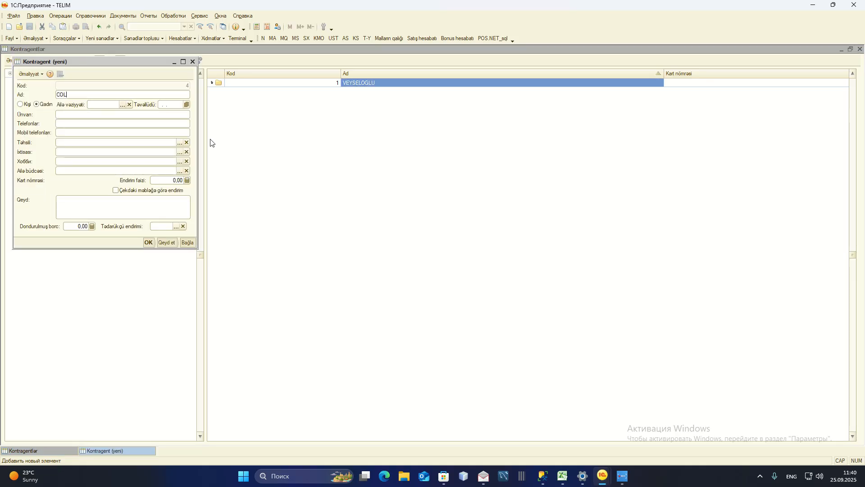
{"action": "left_click", "coordinate": [146, 246]}
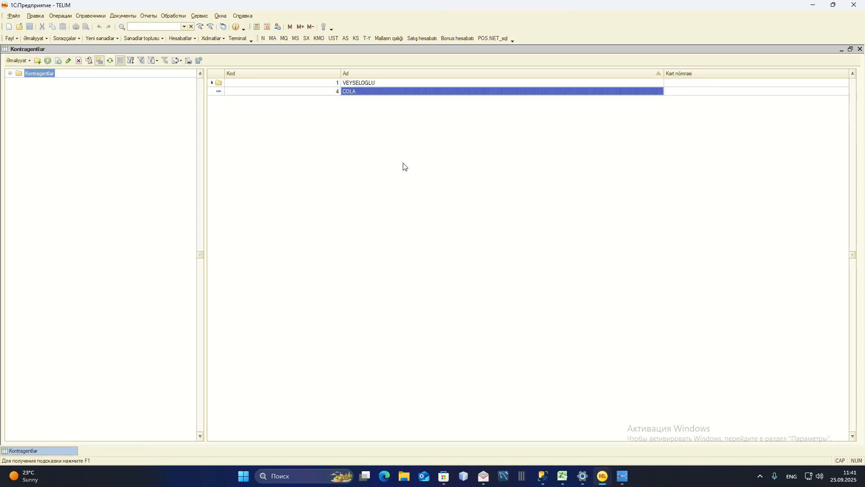
Create another top-level counterparty group named AZERSUN
{"action": "left_click", "coordinate": [361, 92]}
{"action": "right_click", "coordinate": [301, 135]}
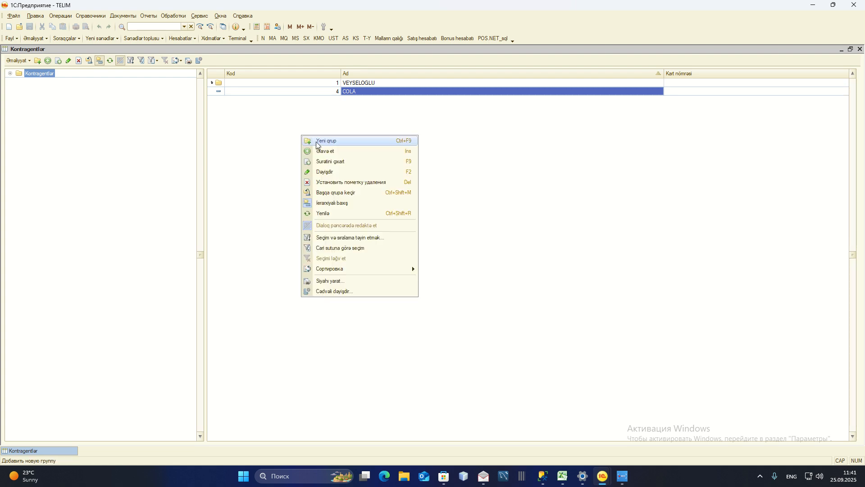
{"action": "left_click", "coordinate": [317, 141]}
{"action": "type", "text": "AZERSUN"}
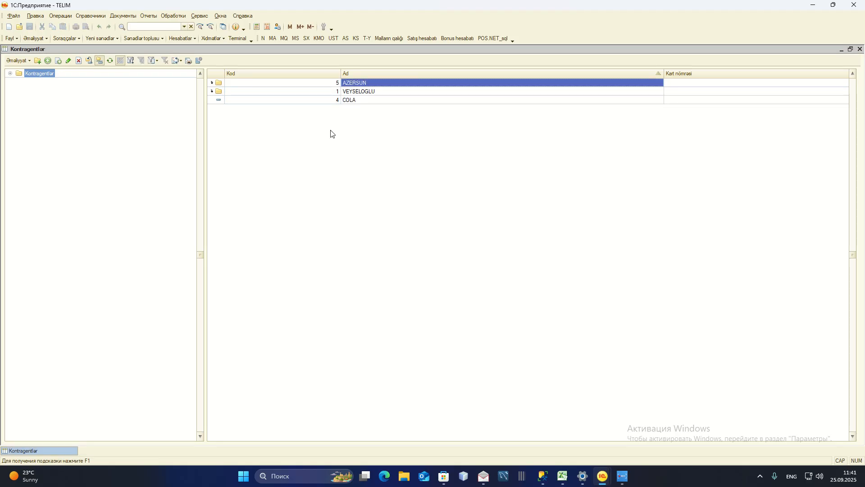
Inside the AZERSUN group, add a counterparty named AZERSUN SUD
{"action": "double_click", "coordinate": [352, 85]}
{"action": "right_click", "coordinate": [299, 125]}
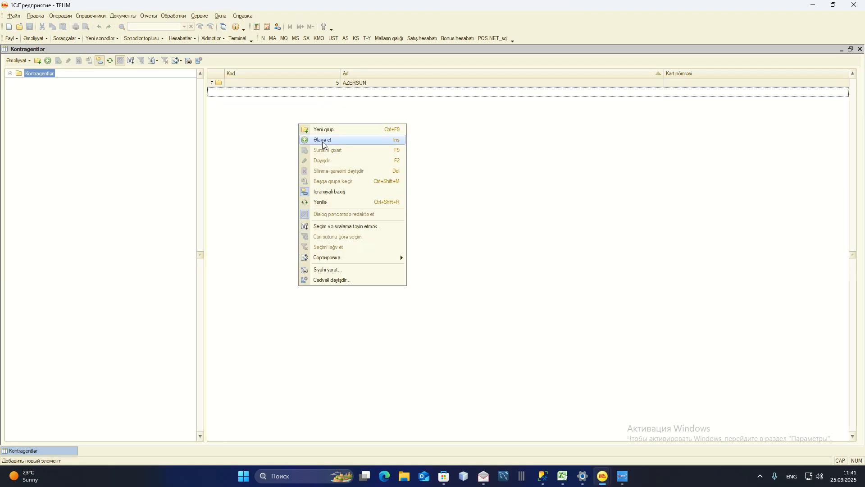
{"action": "left_click", "coordinate": [323, 140]}
{"action": "type", "text": "AZERSUN "}
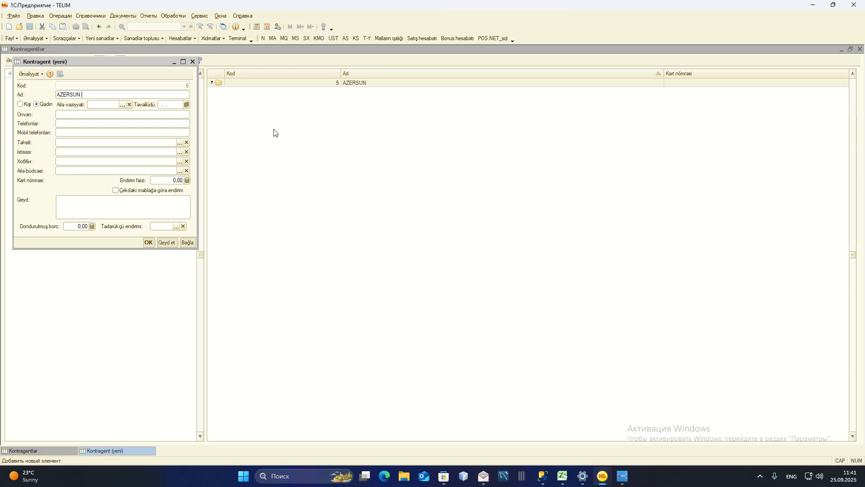
{"action": "type", "text": "SUD"}
{"action": "left_click", "coordinate": [149, 242]}
Add a second counterparty named AZERSUN QEYRI QIDA to the AZERSUN group
{"action": "right_click", "coordinate": [297, 147]}
{"action": "left_click", "coordinate": [321, 165]}
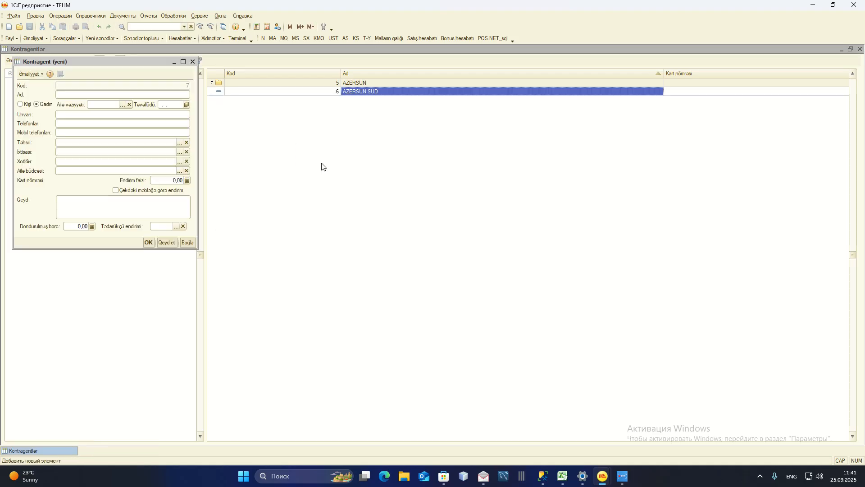
{"action": "type", "text": "AZERSUN"}
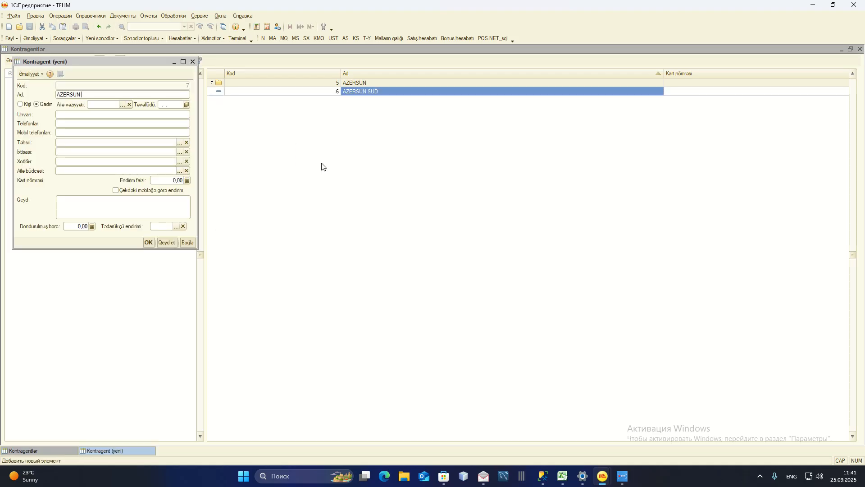
{"action": "type", "text": " QEYRI QIDA"}
{"action": "left_click", "coordinate": [149, 243]}
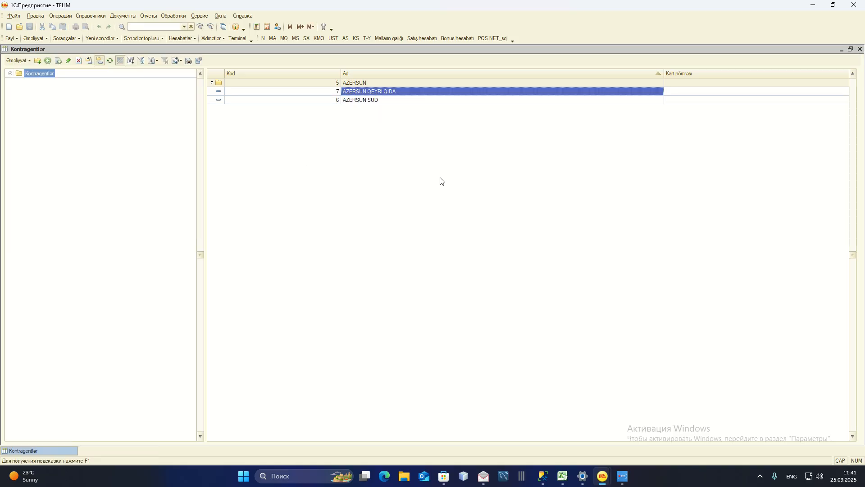
Leave the AZERSUN group, close the Kontragentlər directory and open the Nomenklatura directory
{"action": "double_click", "coordinate": [367, 82]}
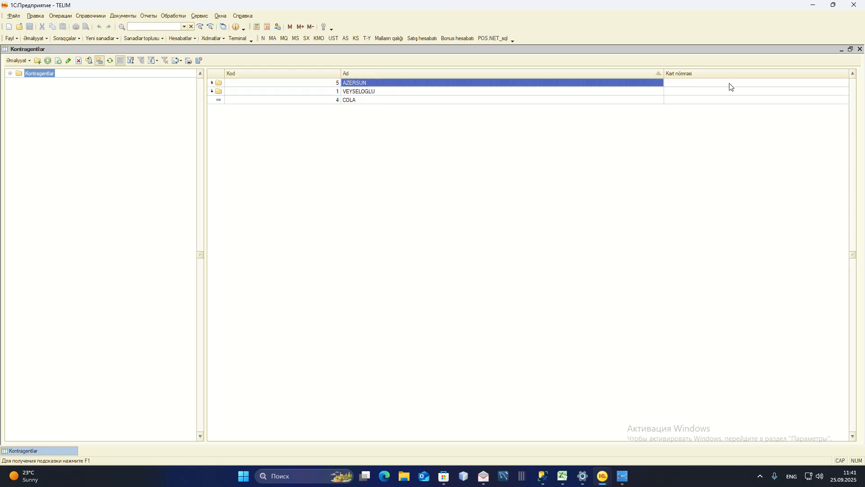
{"action": "left_click", "coordinate": [860, 49]}
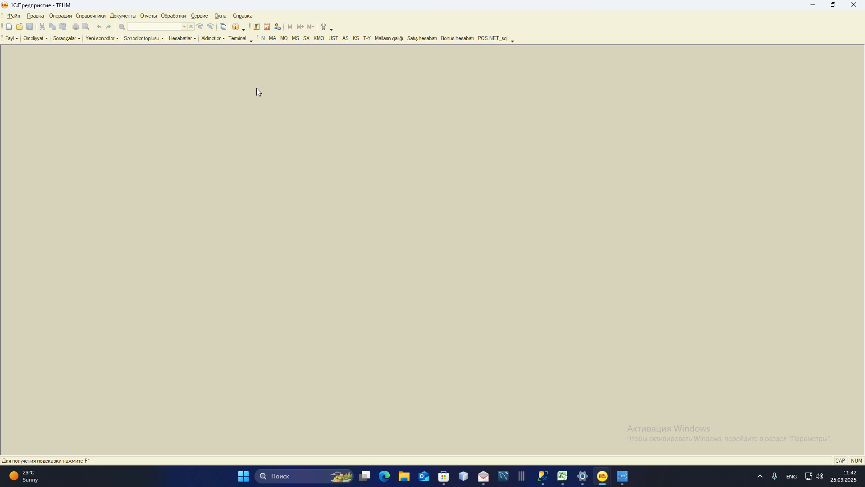
{"action": "left_click", "coordinate": [66, 39]}
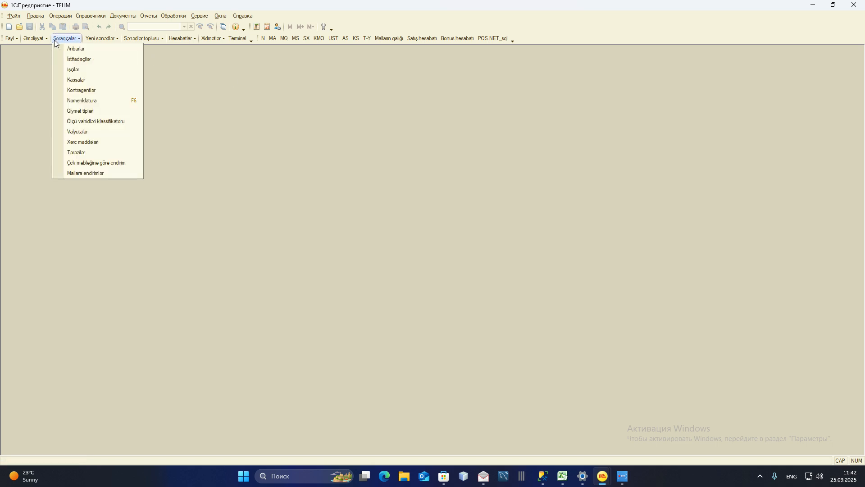
{"action": "left_click", "coordinate": [89, 101]}
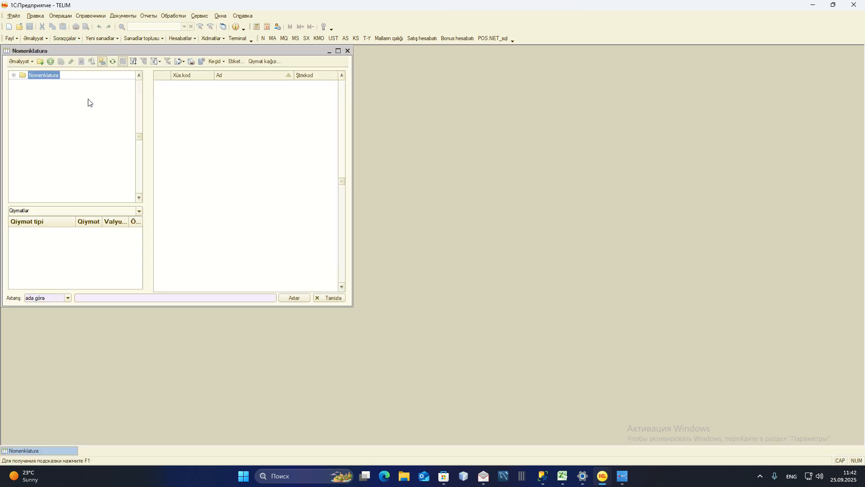
Maximize the Nomenklatura directory window, close it and reopen the directory
{"action": "double_click", "coordinate": [284, 51]}
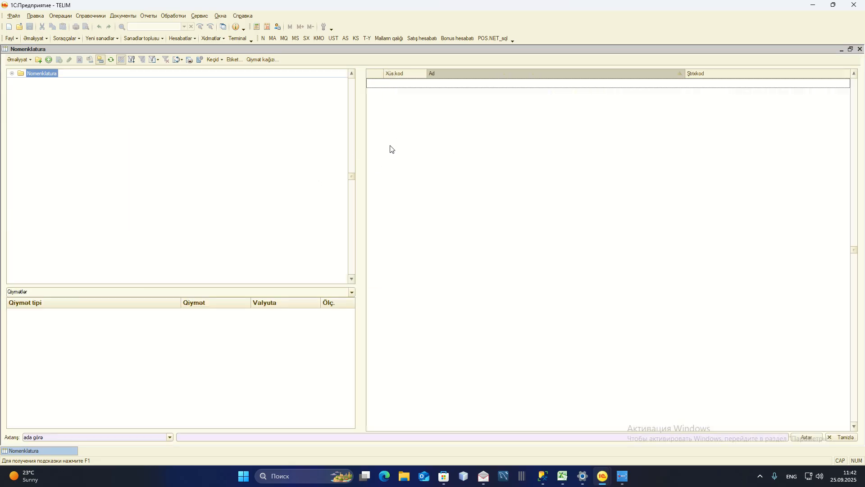
{"action": "left_click", "coordinate": [860, 50]}
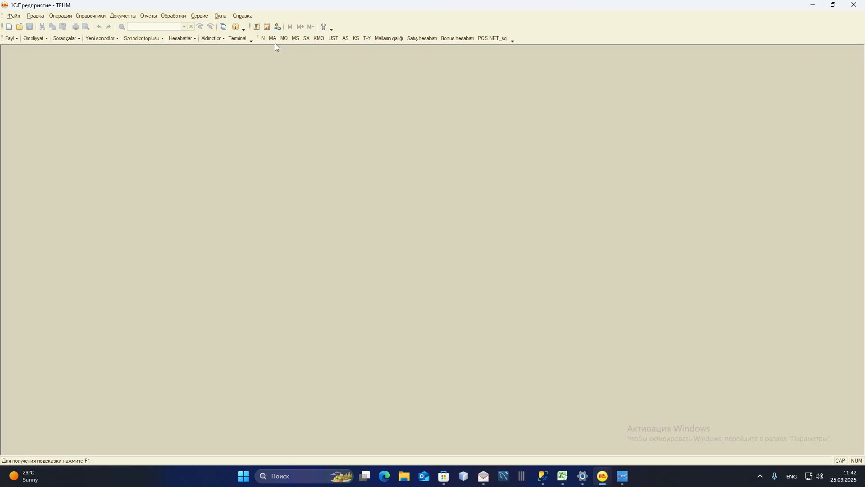
{"action": "left_click", "coordinate": [263, 39]}
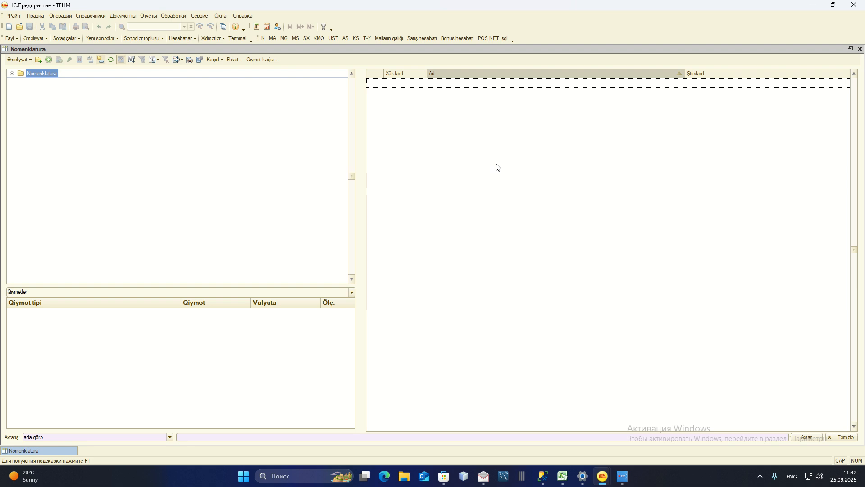
Create a top-level item group named COLA in the Nomenklatura directory
{"action": "right_click", "coordinate": [462, 123]}
{"action": "left_click", "coordinate": [483, 133]}
{"action": "left_click", "coordinate": [73, 96]}
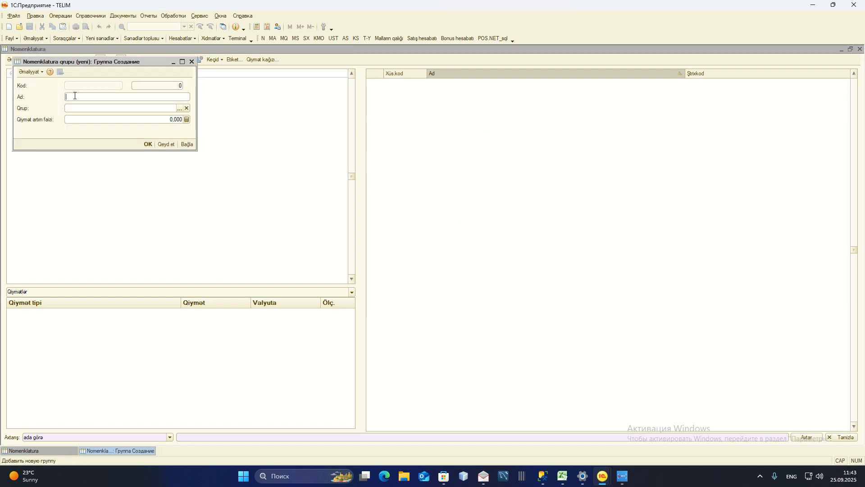
{"action": "type", "text": "COLA"}
{"action": "left_click", "coordinate": [148, 144]}
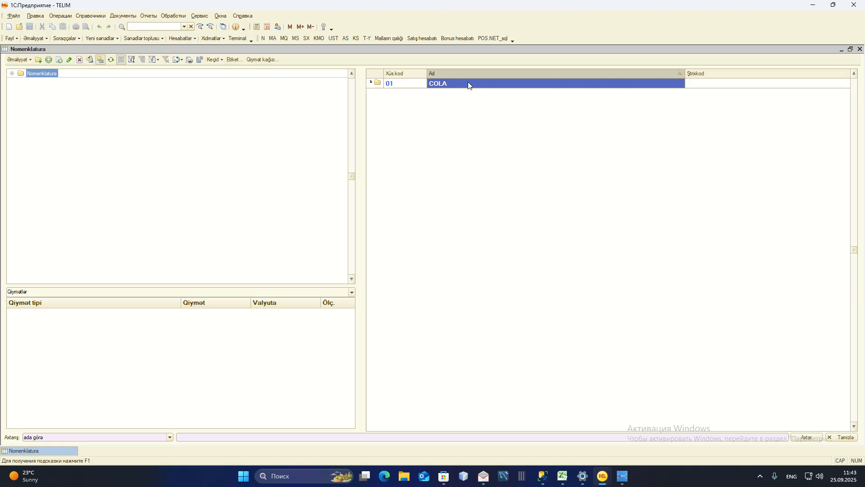
Inside the COLA group, add an item named COLA ZERO 0.5L with barcode 44845641 and save it
{"action": "right_click", "coordinate": [446, 127]}
{"action": "left_click", "coordinate": [452, 141]}
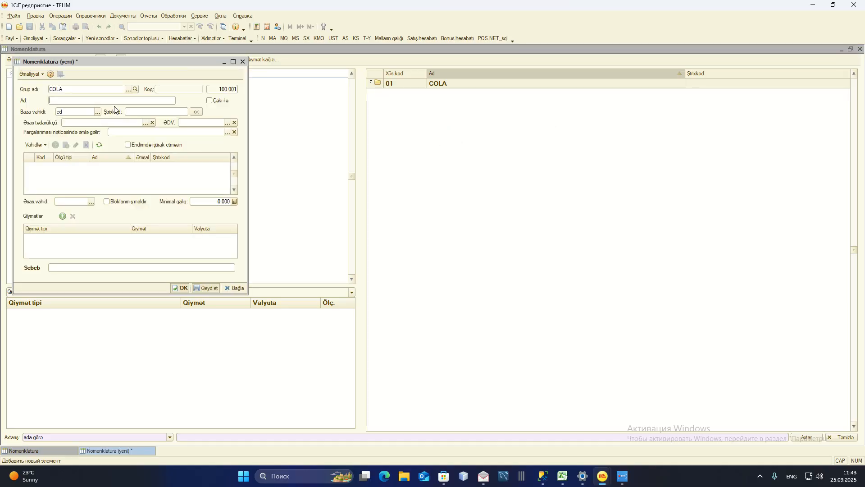
{"action": "type", "text": "COLA ZERO 0.5L"}
{"action": "left_click", "coordinate": [146, 111]}
{"action": "type", "text": "44845641"}
{"action": "left_click", "coordinate": [202, 288]}
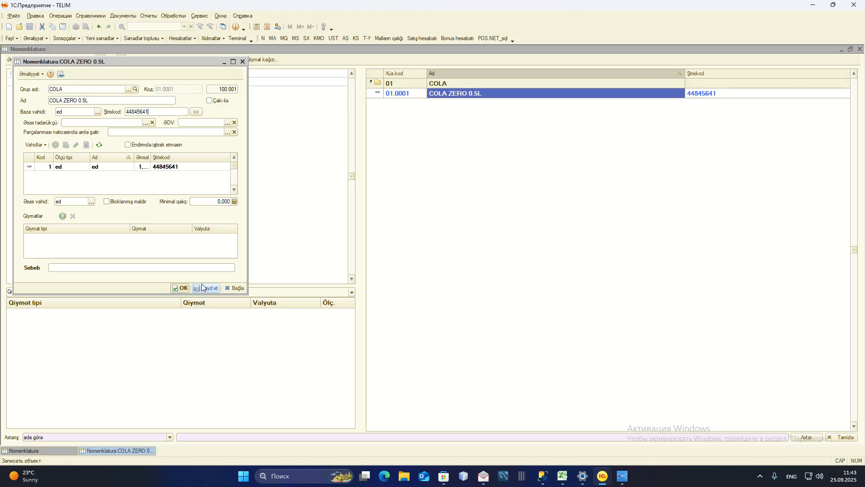
Look through the available ƏDV rates for the COLA ZERO 0.5L item without choosing one
{"action": "left_click", "coordinate": [234, 123]}
{"action": "left_click", "coordinate": [233, 122]}
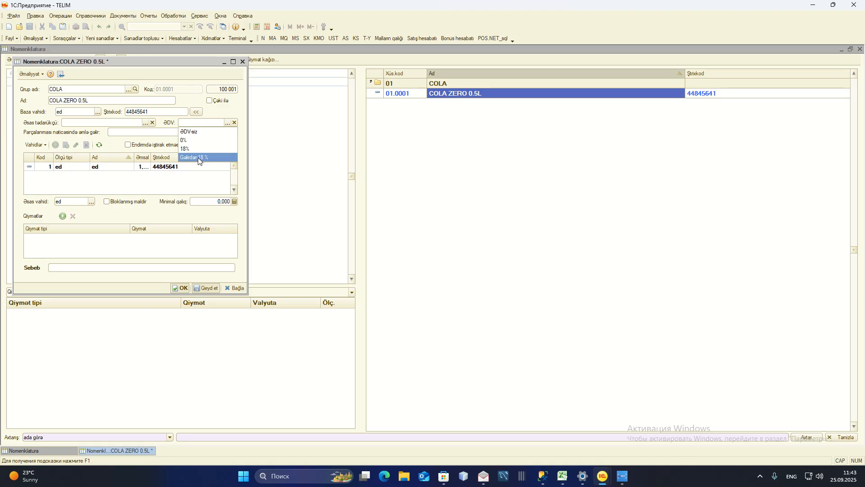
{"action": "left_click", "coordinate": [218, 111]}
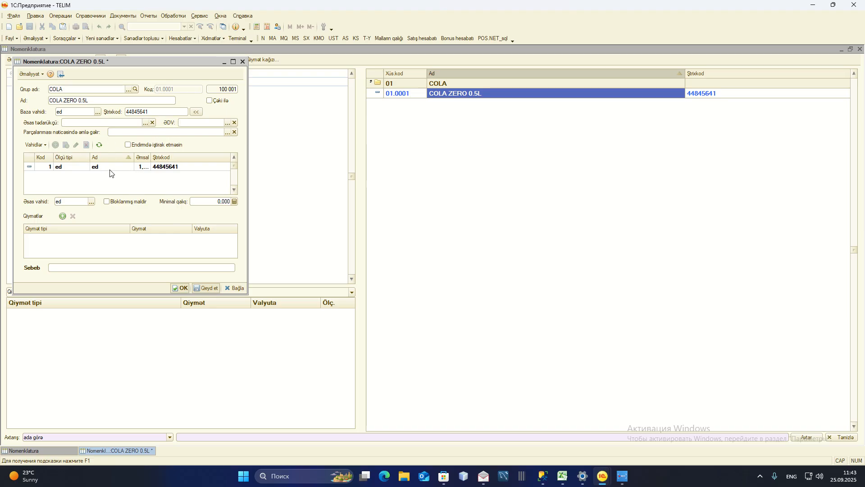
Add an Alis price of 0.8 AZN for the ed unit of COLA ZERO 0.5L
{"action": "left_click", "coordinate": [68, 167]}
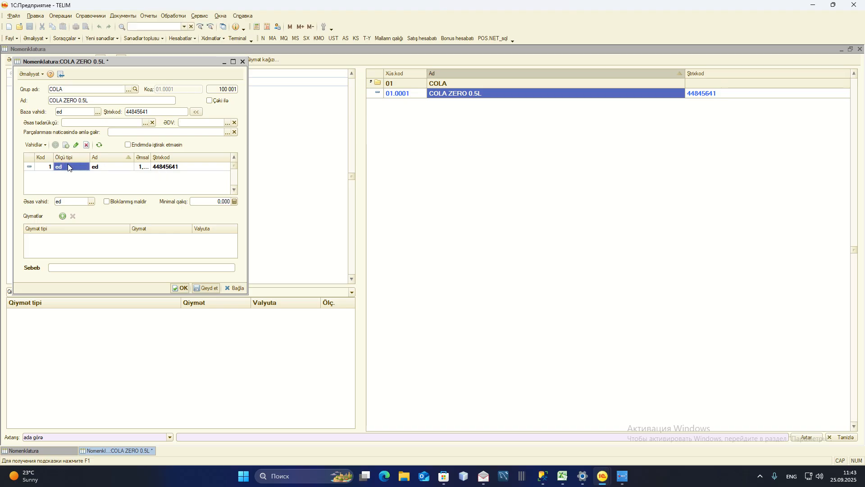
{"action": "left_click", "coordinate": [63, 216]}
{"action": "left_click", "coordinate": [119, 239]}
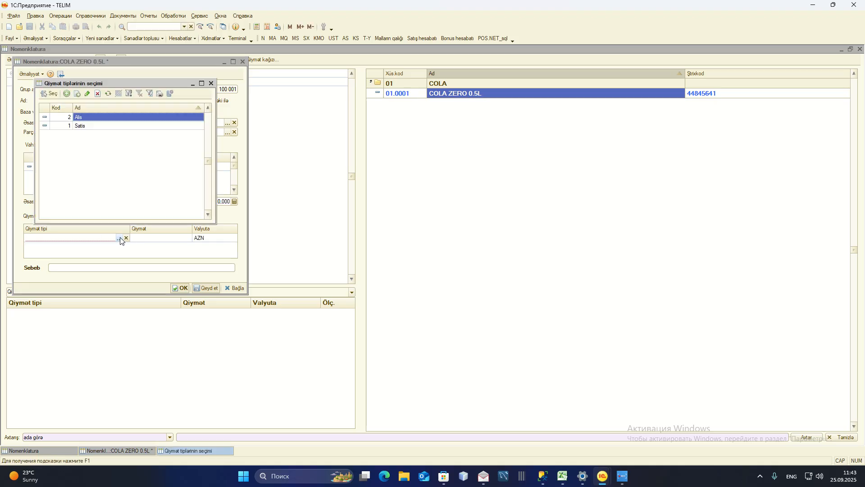
{"action": "double_click", "coordinate": [84, 119]}
{"action": "left_click", "coordinate": [150, 238]}
{"action": "type", "text": "0,8"}
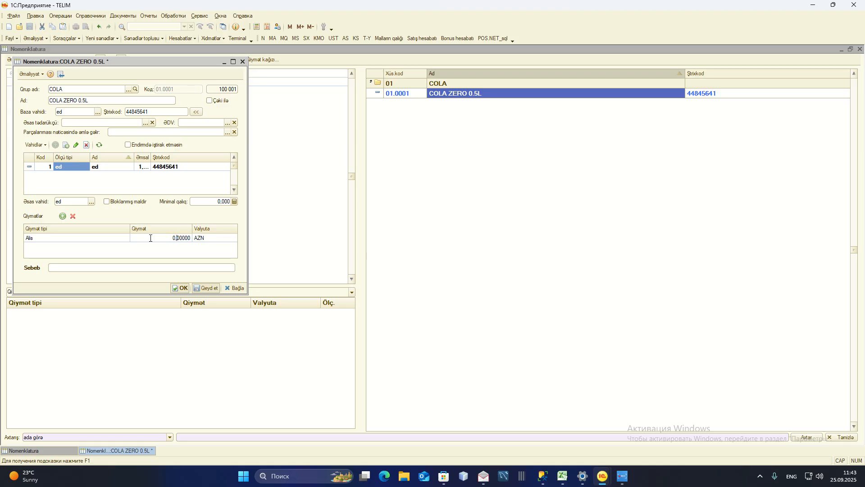
{"action": "key", "text": "Return"}
Add a Satis price of 1 AZN to COLA ZERO 0.5L, then save and close the item
{"action": "left_click", "coordinate": [62, 218]}
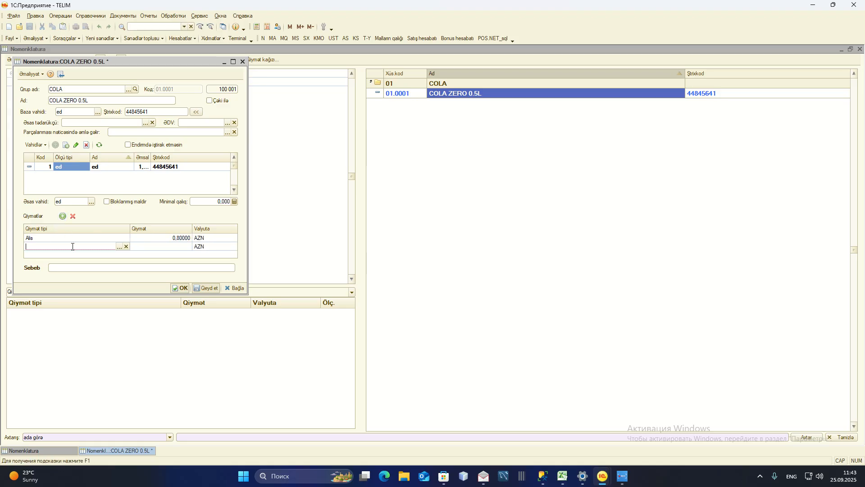
{"action": "left_click", "coordinate": [120, 246]}
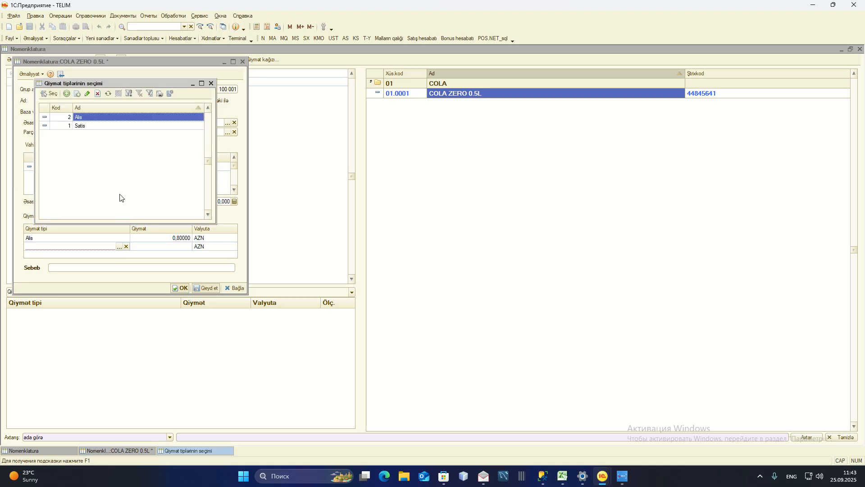
{"action": "left_click", "coordinate": [102, 128]}
{"action": "double_click", "coordinate": [102, 129]}
{"action": "left_click", "coordinate": [169, 246]}
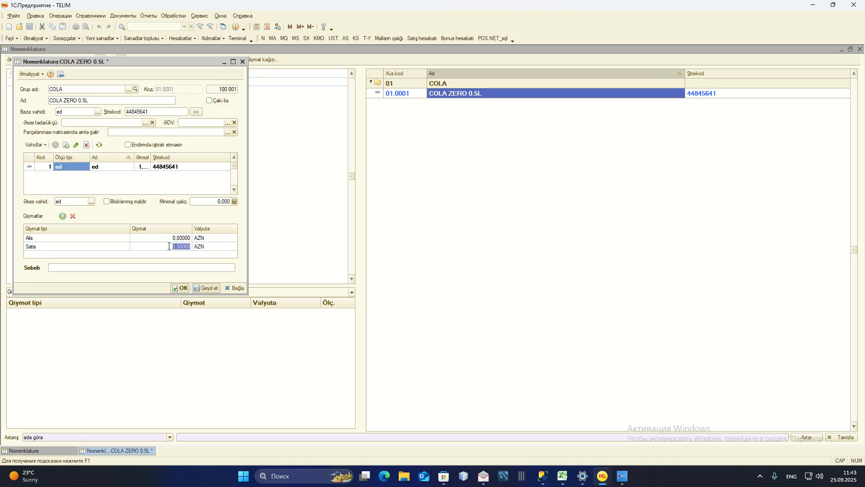
{"action": "type", "text": "1"}
{"action": "left_click", "coordinate": [206, 288]}
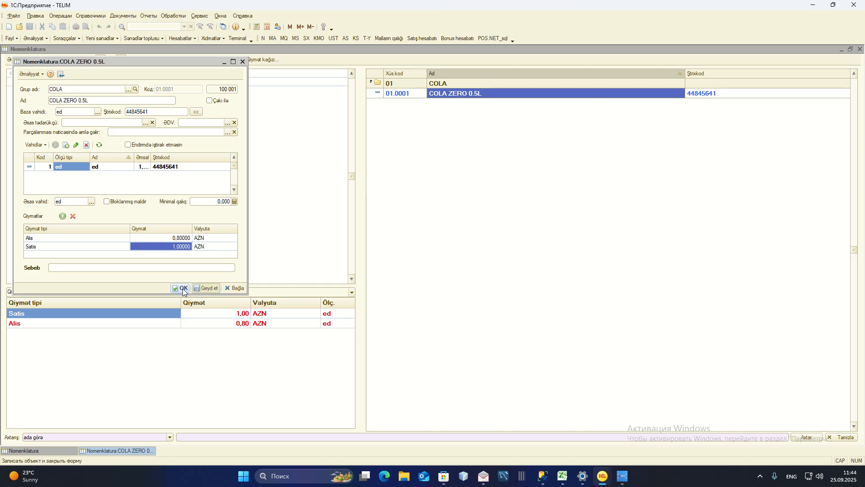
{"action": "left_click", "coordinate": [181, 288]}
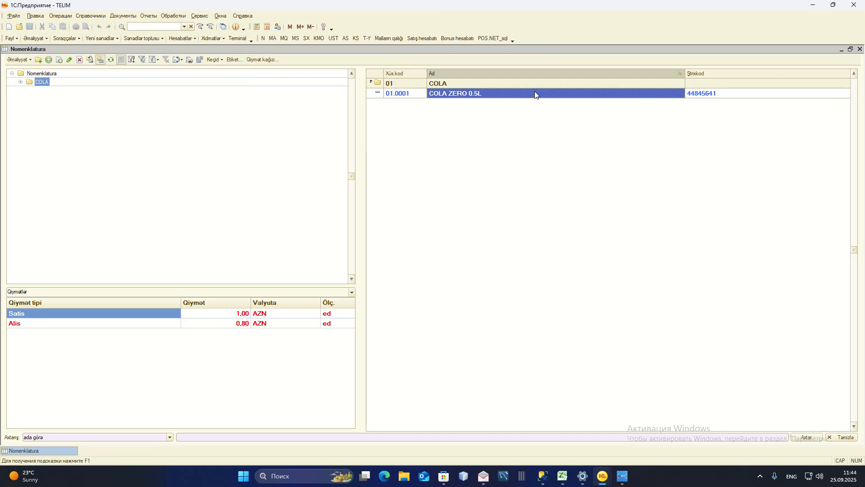
Leave and re-enter the COLA group to check its contents, ending at the top level of the Nomenklatura directory
{"action": "double_click", "coordinate": [475, 82]}
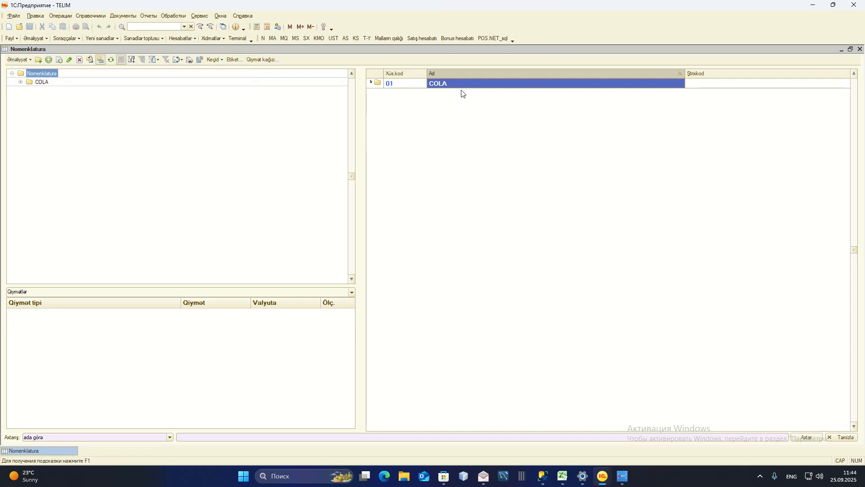
{"action": "double_click", "coordinate": [451, 85]}
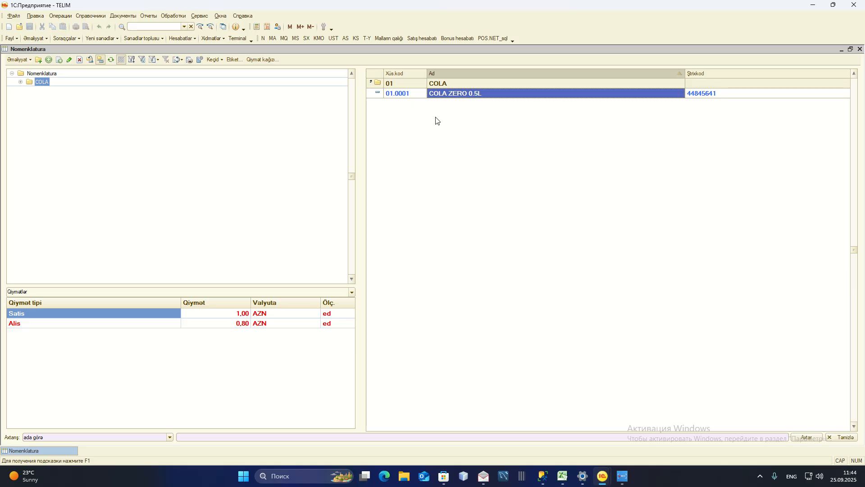
{"action": "double_click", "coordinate": [446, 84]}
Add a top-level item named SKOCH BOYUK with an automatically generated barcode and save it
{"action": "right_click", "coordinate": [432, 113]}
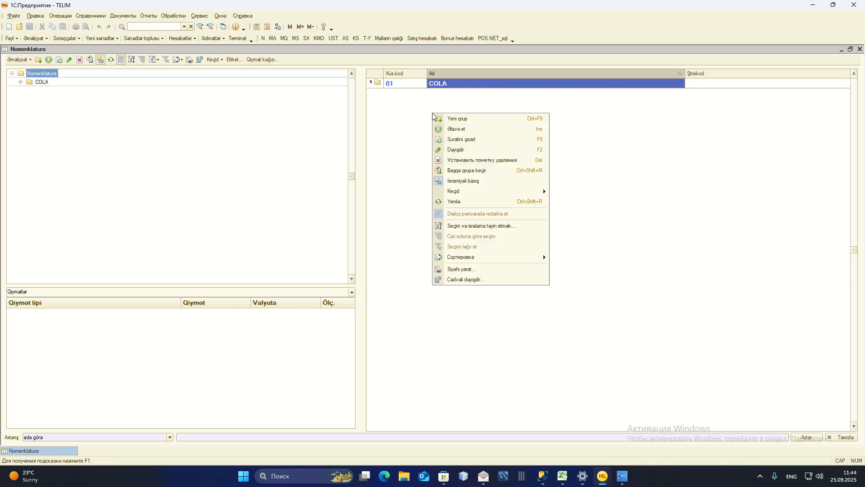
{"action": "left_click", "coordinate": [455, 129]}
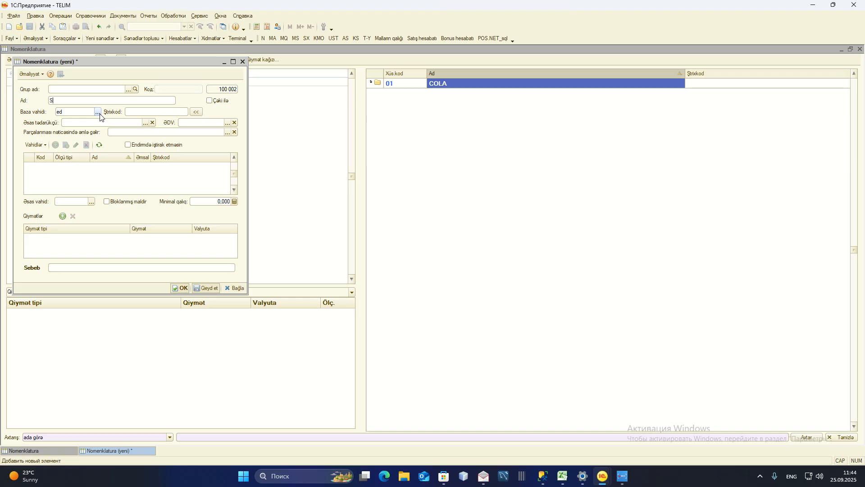
{"action": "type", "text": "SKOCH V"}
{"action": "key", "text": "BackSpace"}
{"action": "type", "text": "BOYIKUK"}
{"action": "left_click", "coordinate": [196, 112]}
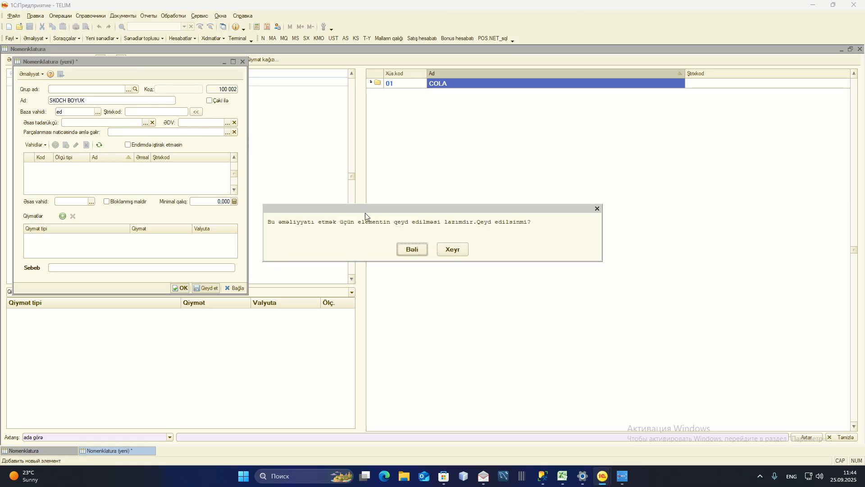
{"action": "left_click", "coordinate": [413, 251]}
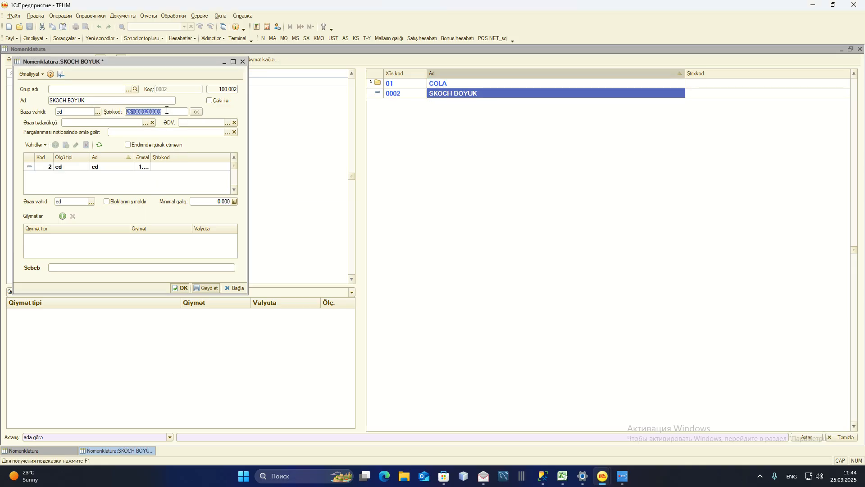
{"action": "left_click", "coordinate": [208, 289]}
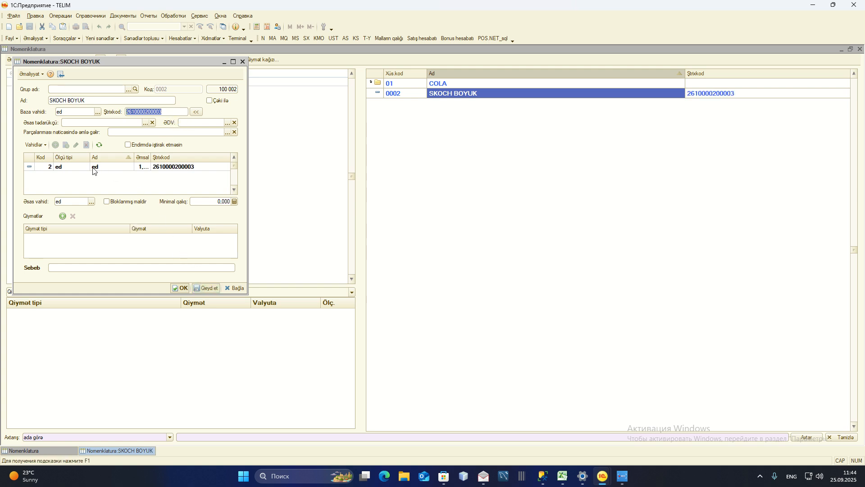
Add an Alis price of 0.5 AZN for the ed unit of SKOCH BOYUK
{"action": "left_click", "coordinate": [68, 166]}
{"action": "left_click", "coordinate": [63, 216]}
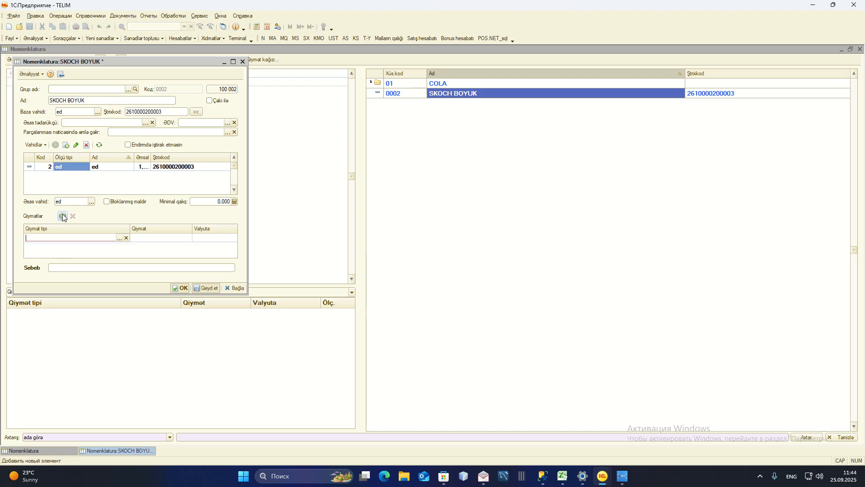
{"action": "left_click", "coordinate": [120, 238]}
{"action": "double_click", "coordinate": [85, 113]}
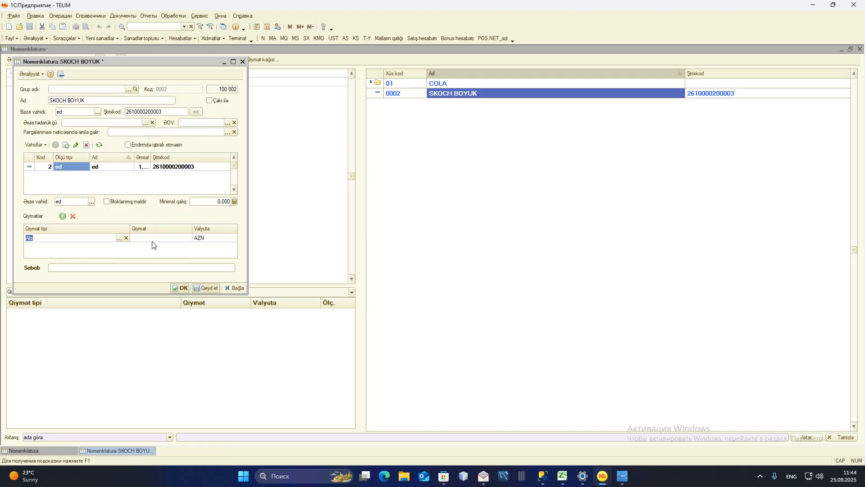
{"action": "key", "text": "Tab"}
{"action": "type", "text": "0,5"}
{"action": "key", "text": "Tab"}
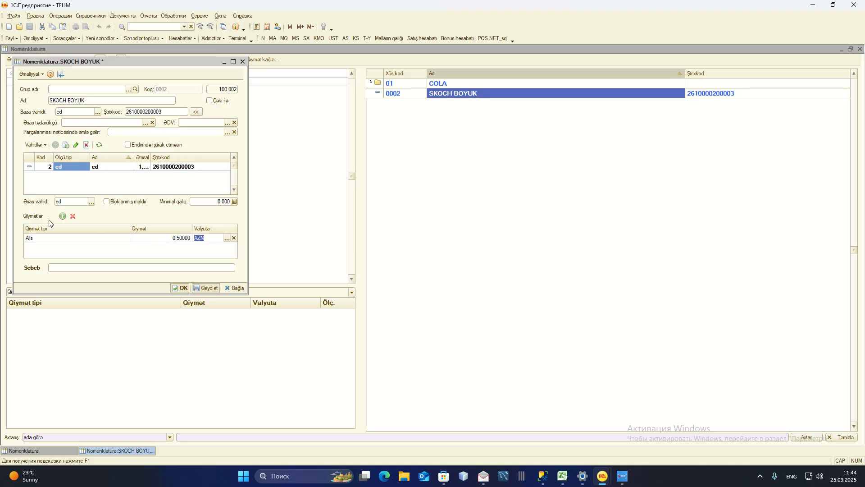
Add a Satis price of 1.5 AZN to SKOCH BOYUK, then save and close the item
{"action": "left_click", "coordinate": [62, 216]}
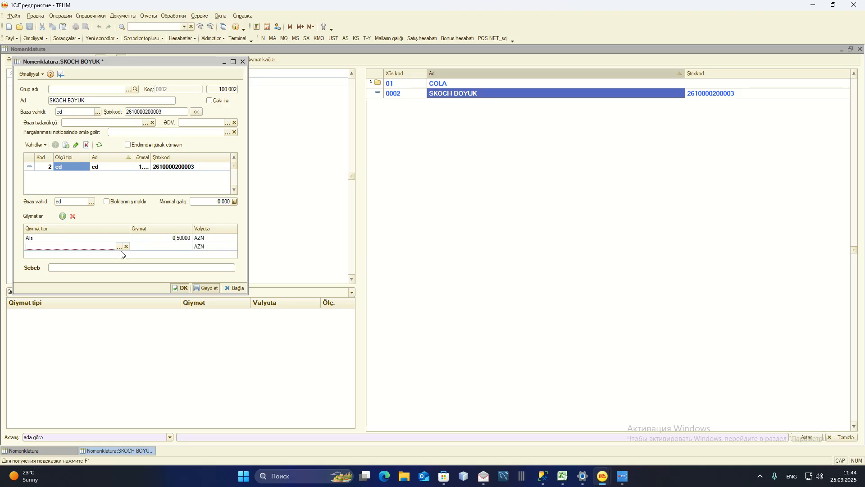
{"action": "left_click", "coordinate": [119, 247]}
{"action": "double_click", "coordinate": [93, 126]}
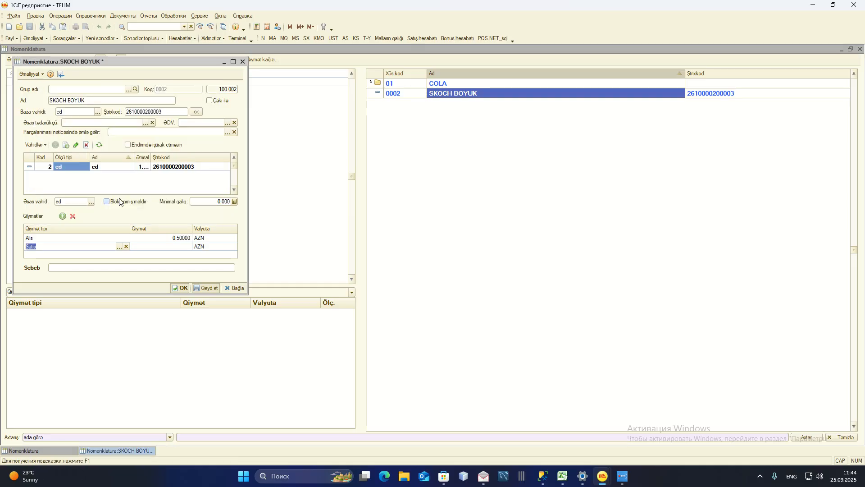
{"action": "left_click", "coordinate": [174, 248]}
{"action": "type", "text": "1,5"}
{"action": "key", "text": "Return"}
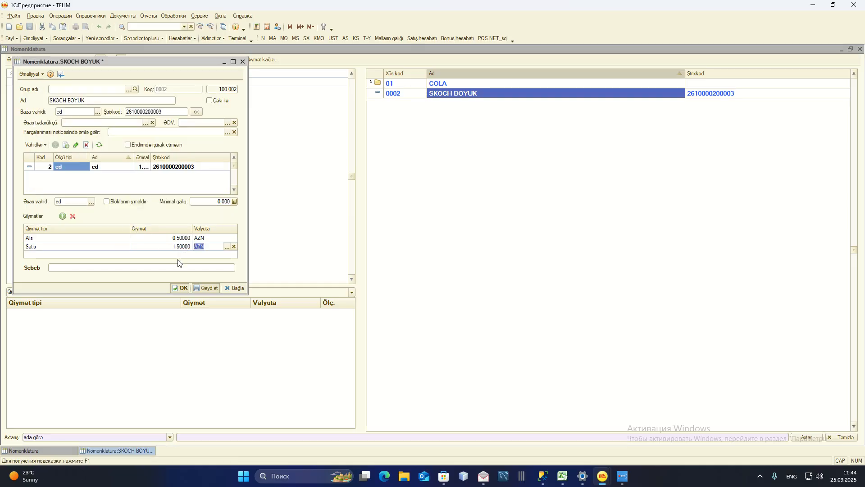
{"action": "left_click", "coordinate": [181, 288]}
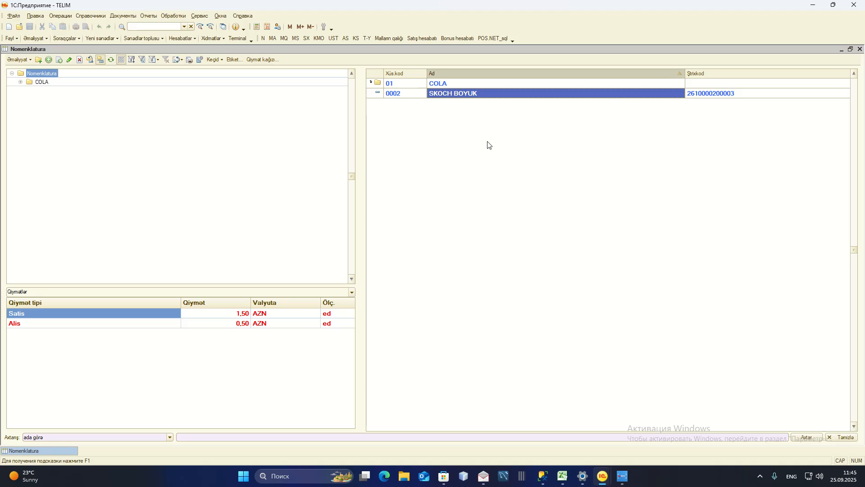
Add a top-level item named SHEKER TOZU KG, mark it as sold by weight, generate its barcode and save it
{"action": "right_click", "coordinate": [420, 122]}
{"action": "left_click", "coordinate": [446, 135]}
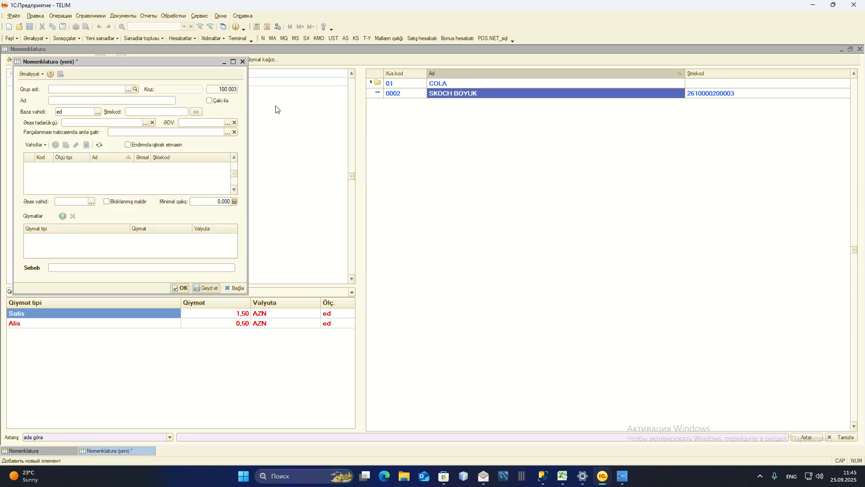
{"action": "type", "text": "SHEKER TOZU KG"}
{"action": "left_click", "coordinate": [209, 101]}
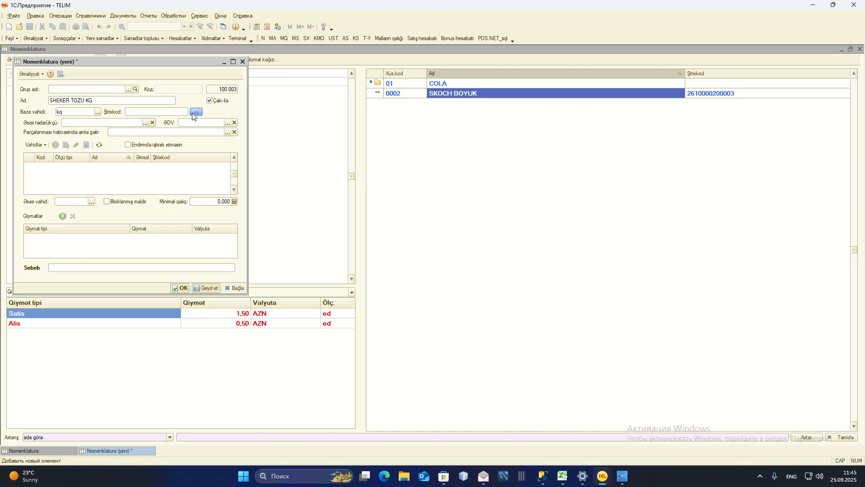
{"action": "left_click", "coordinate": [194, 113]}
{"action": "left_click", "coordinate": [410, 251]}
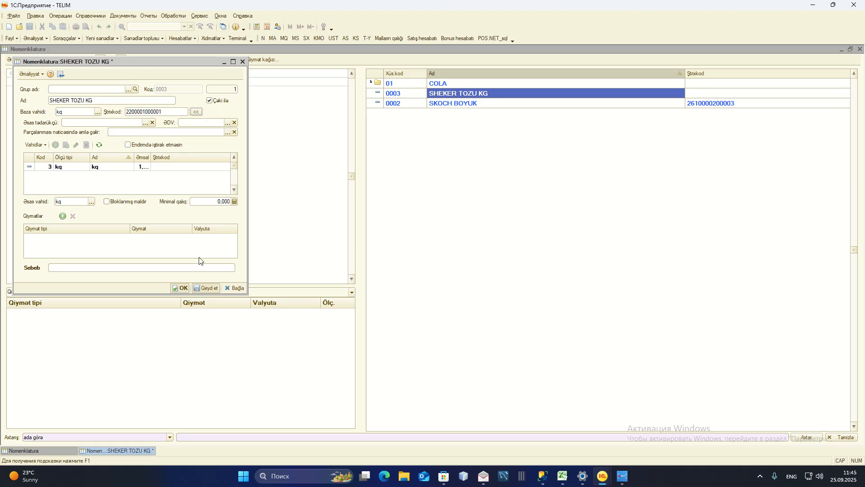
{"action": "left_click", "coordinate": [206, 288]}
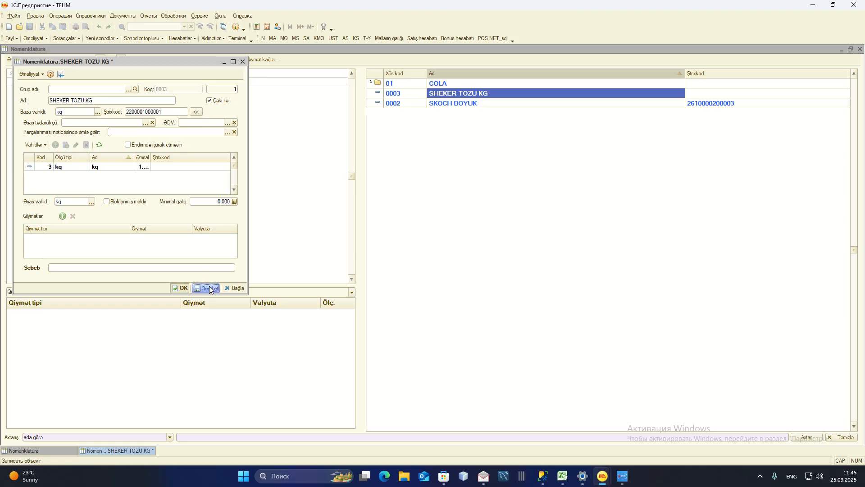
Add an Alis price of 1 AZN for the kq unit of SHEKER TOZU KG
{"action": "left_click", "coordinate": [49, 166]}
{"action": "left_click", "coordinate": [62, 217]}
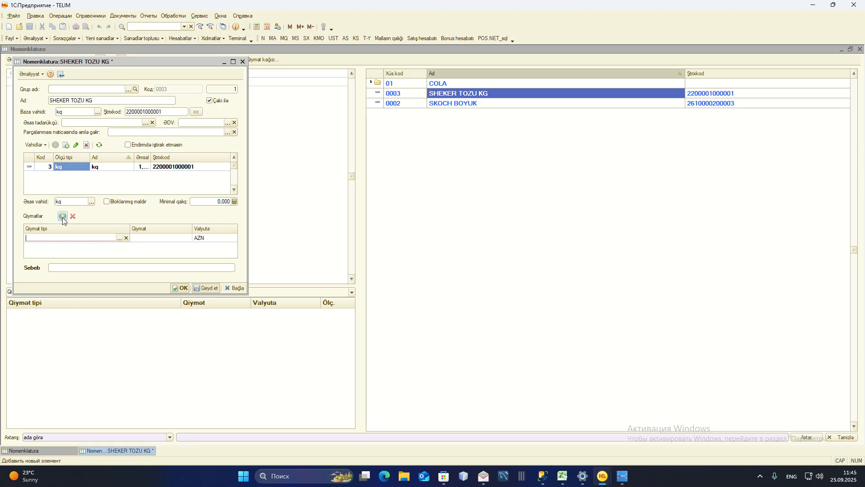
{"action": "left_click", "coordinate": [119, 238]}
{"action": "double_click", "coordinate": [87, 117]}
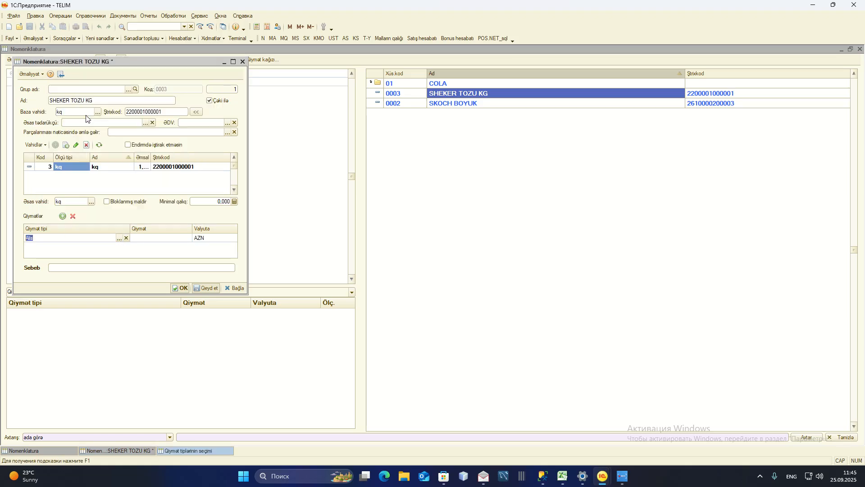
{"action": "left_click", "coordinate": [156, 238]}
{"action": "type", "text": "1"}
{"action": "key", "text": "Return"}
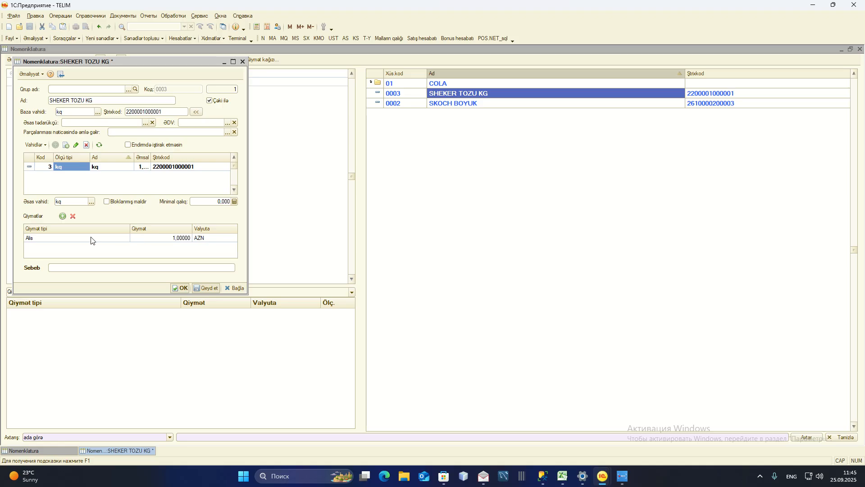
Add a Satis price of 1.2 AZN to SHEKER TOZU KG and save the item
{"action": "left_click", "coordinate": [62, 216]}
{"action": "left_click", "coordinate": [119, 247]}
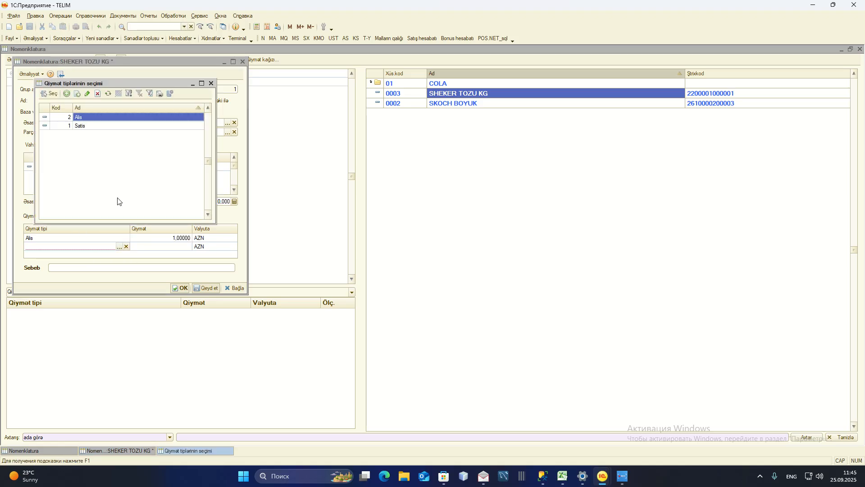
{"action": "double_click", "coordinate": [107, 127]}
{"action": "left_click", "coordinate": [181, 252]}
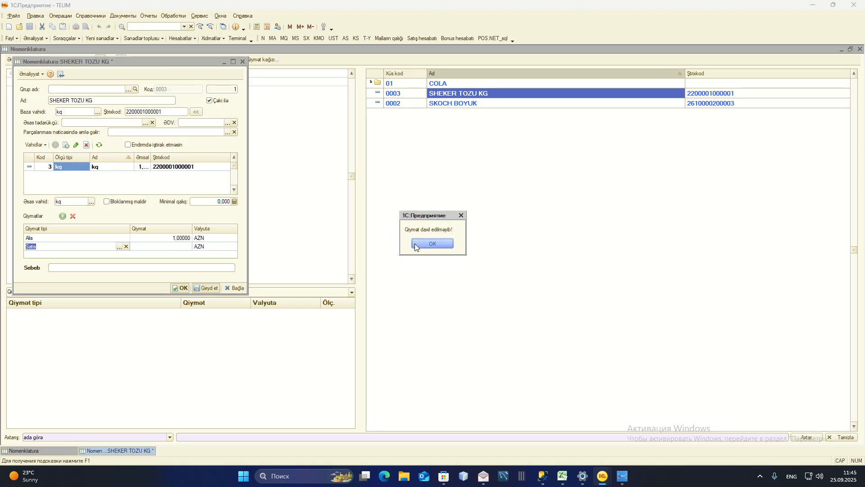
{"action": "left_click", "coordinate": [415, 245]}
{"action": "left_click", "coordinate": [180, 251]}
{"action": "left_click", "coordinate": [418, 242]}
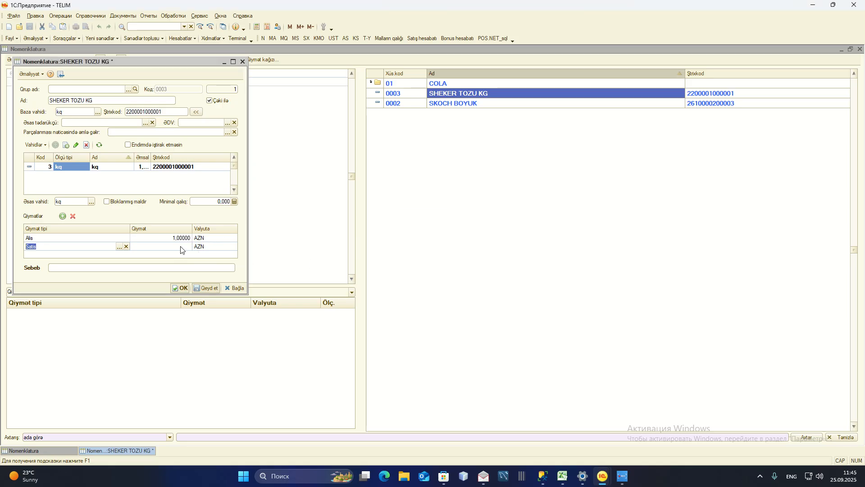
{"action": "key", "text": "Tab"}
{"action": "type", "text": "1,2"}
{"action": "key", "text": "Tab"}
{"action": "left_click", "coordinate": [206, 288]}
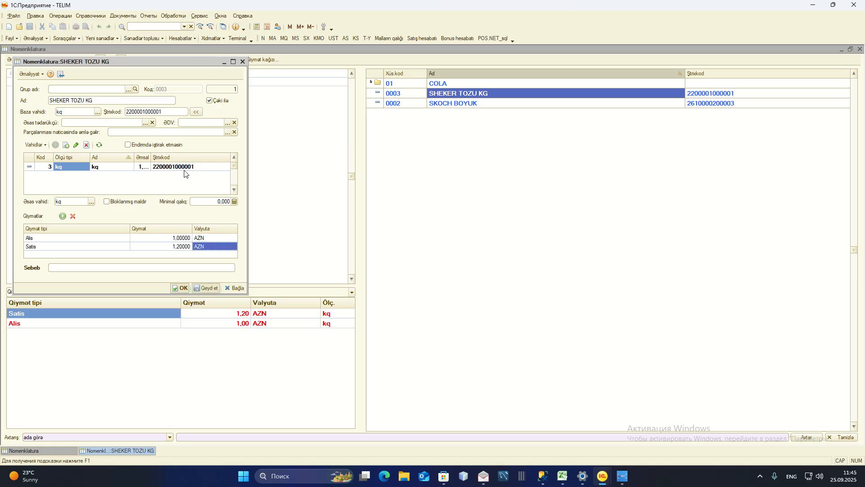
Turn the sold-by-weight option of SHEKER TOZU KG off and back on, accepting the barcode replacement each time
{"action": "left_click", "coordinate": [210, 101]}
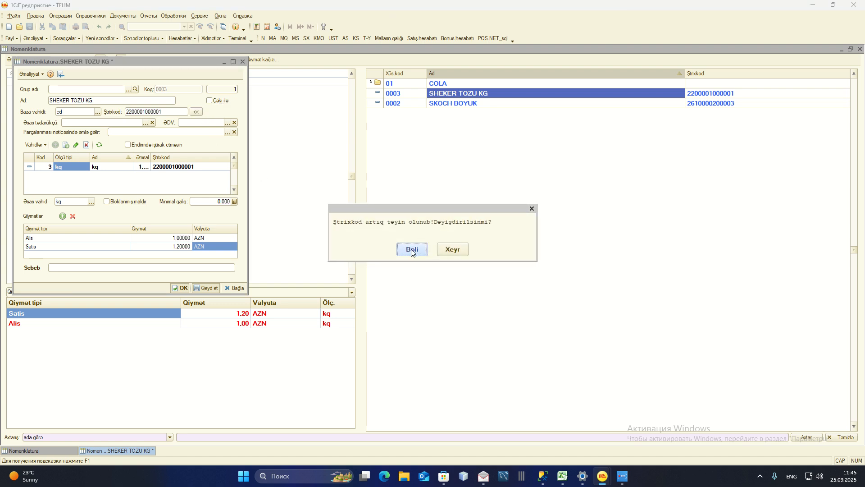
{"action": "left_click", "coordinate": [412, 250]}
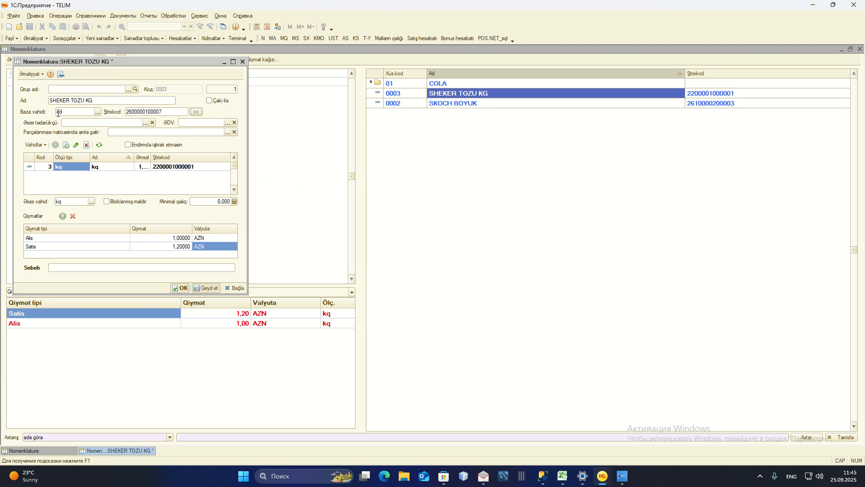
{"action": "left_click", "coordinate": [213, 102]}
{"action": "left_click", "coordinate": [410, 247]}
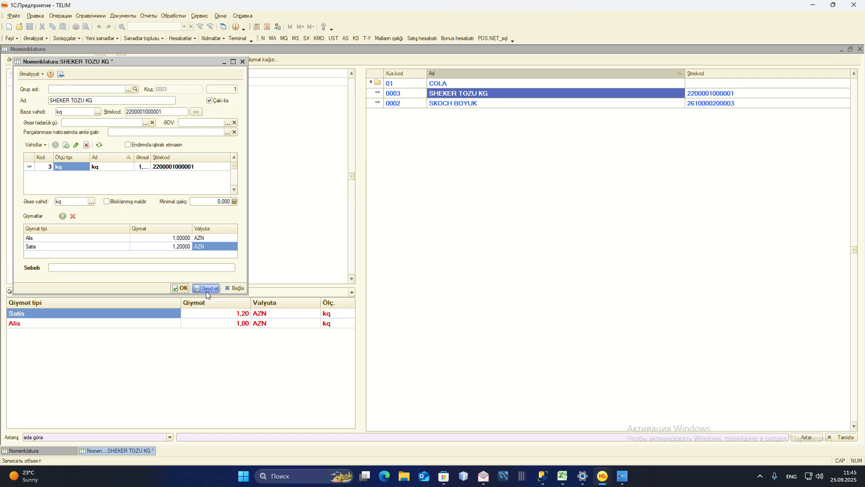
Save and close the SHEKER TOZU KG item
{"action": "left_click", "coordinate": [182, 291]}
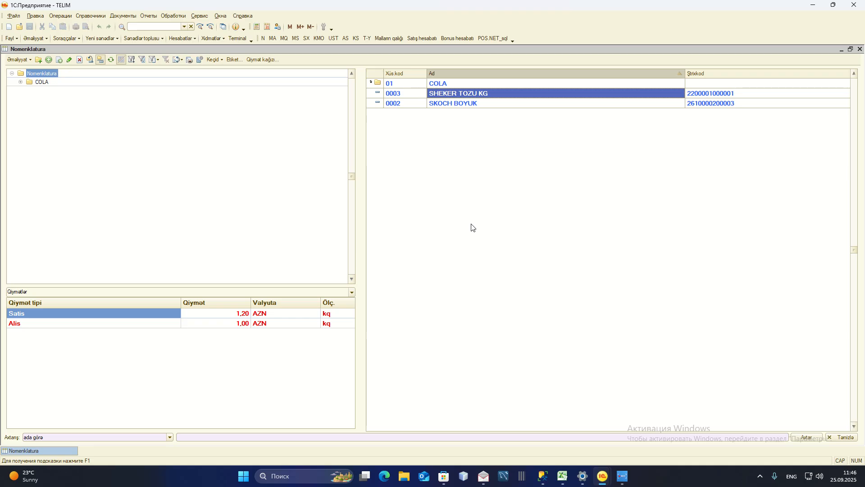